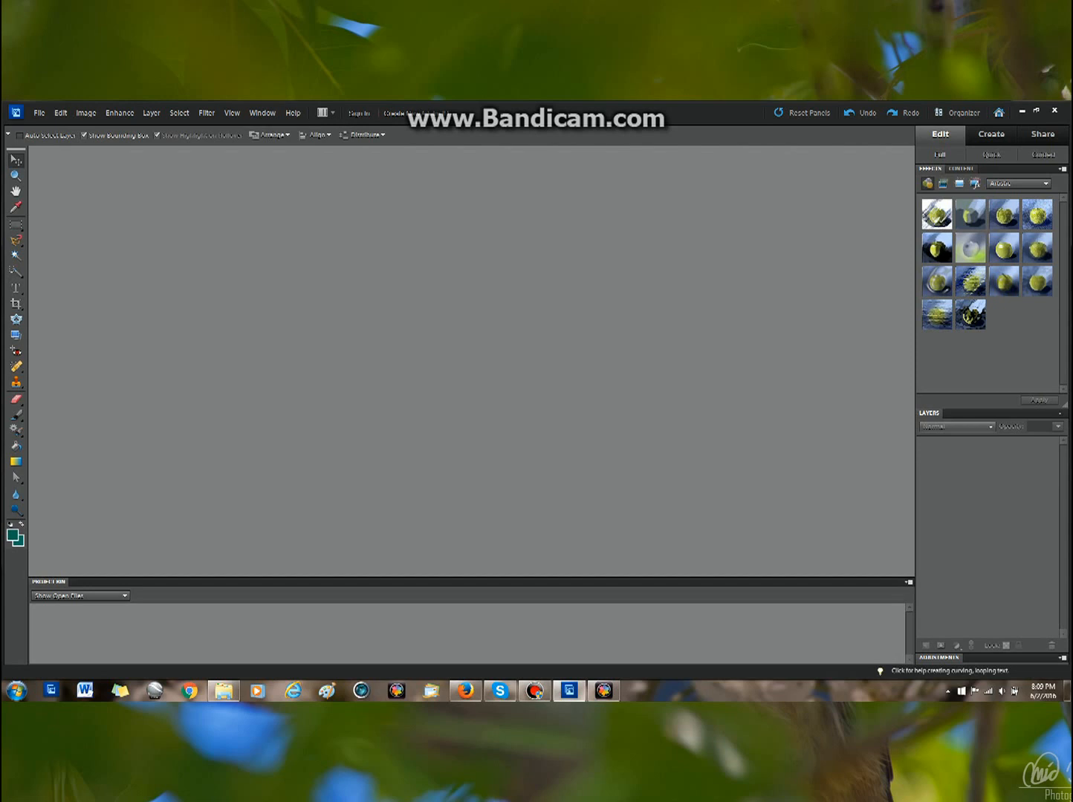
Step: Open the raw file IMG_0891 from the Pictures library in Camera Raw
{"action": "mouse_move", "coordinate": [224, 691]}
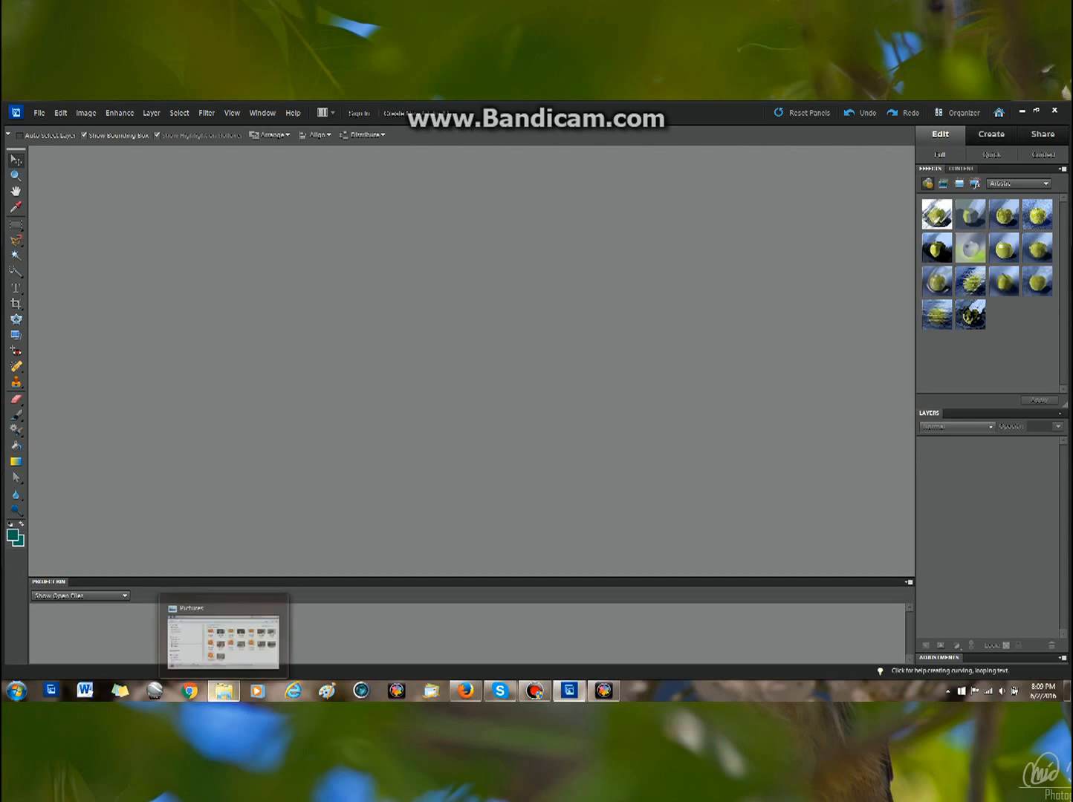
{"action": "left_click", "coordinate": [225, 631]}
{"action": "left_click", "coordinate": [239, 503], "text": "ctrl"}
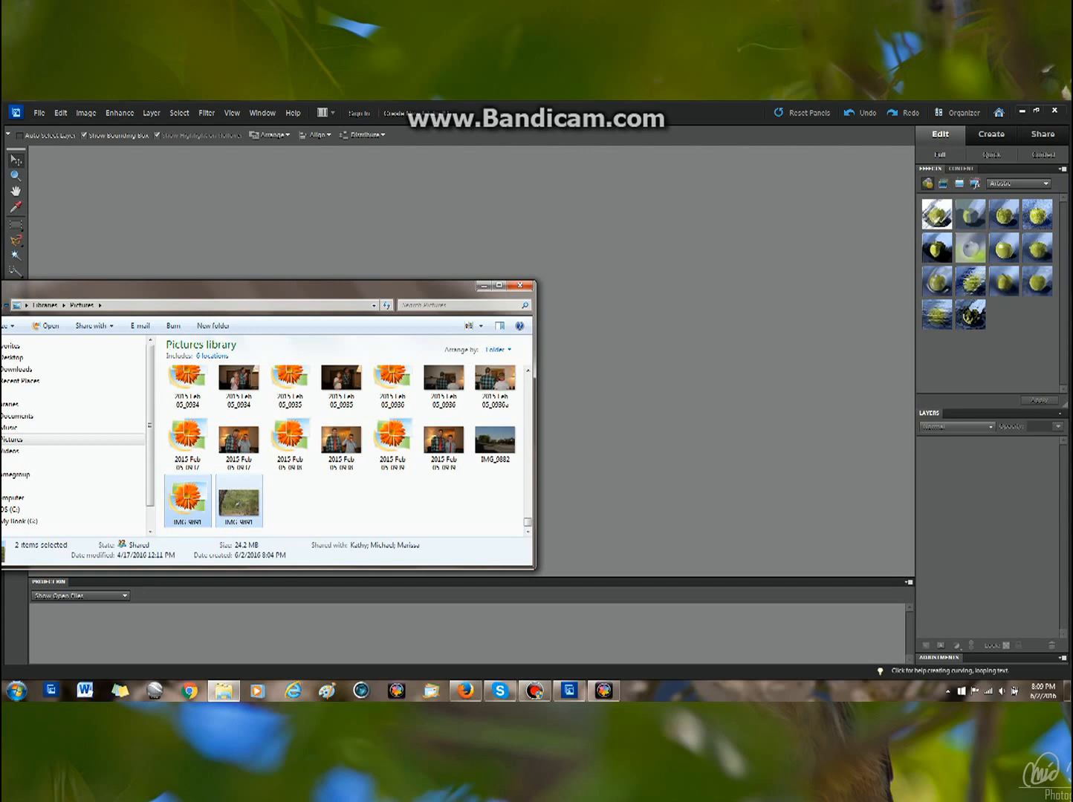
{"action": "left_click", "coordinate": [188, 501]}
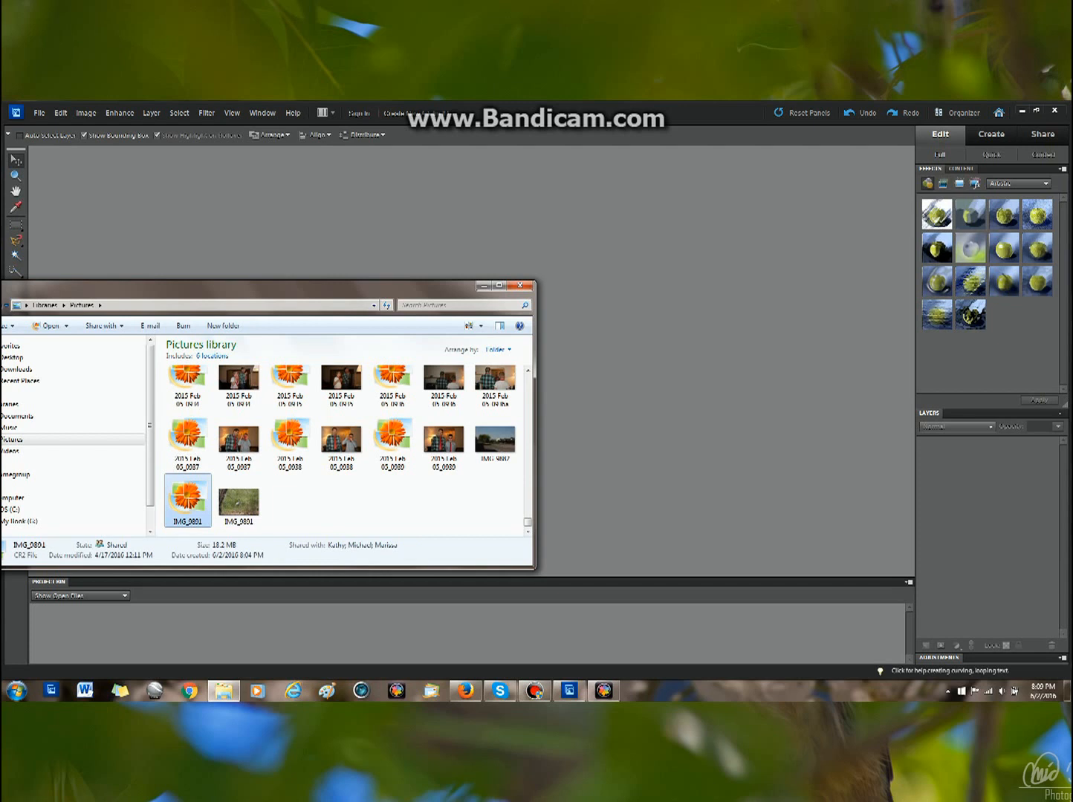
{"action": "left_click", "coordinate": [238, 501]}
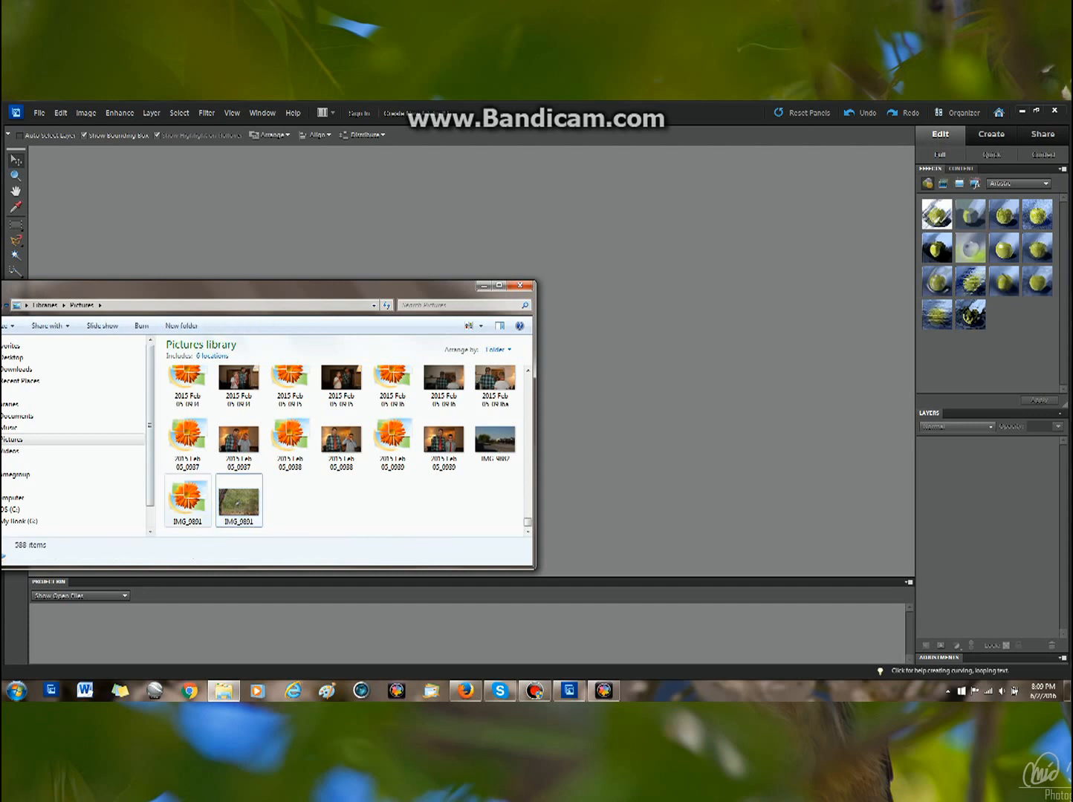
{"action": "left_click", "coordinate": [187, 502]}
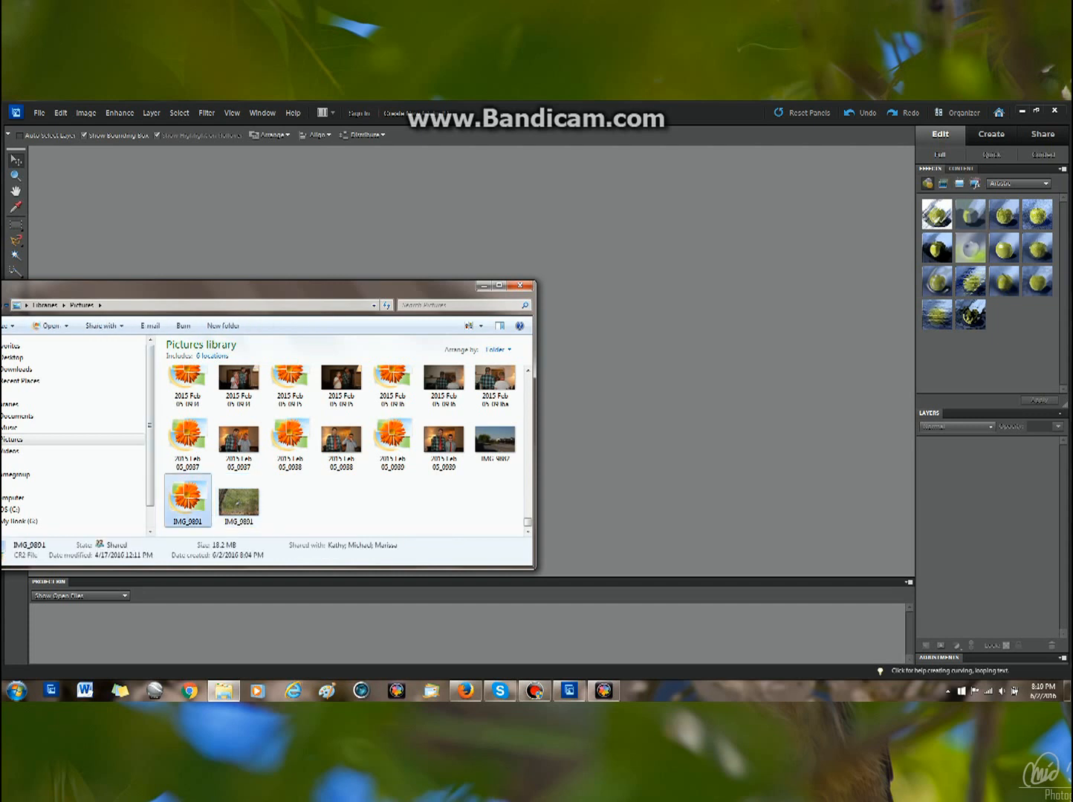
{"action": "key", "text": "alt+Tab"}
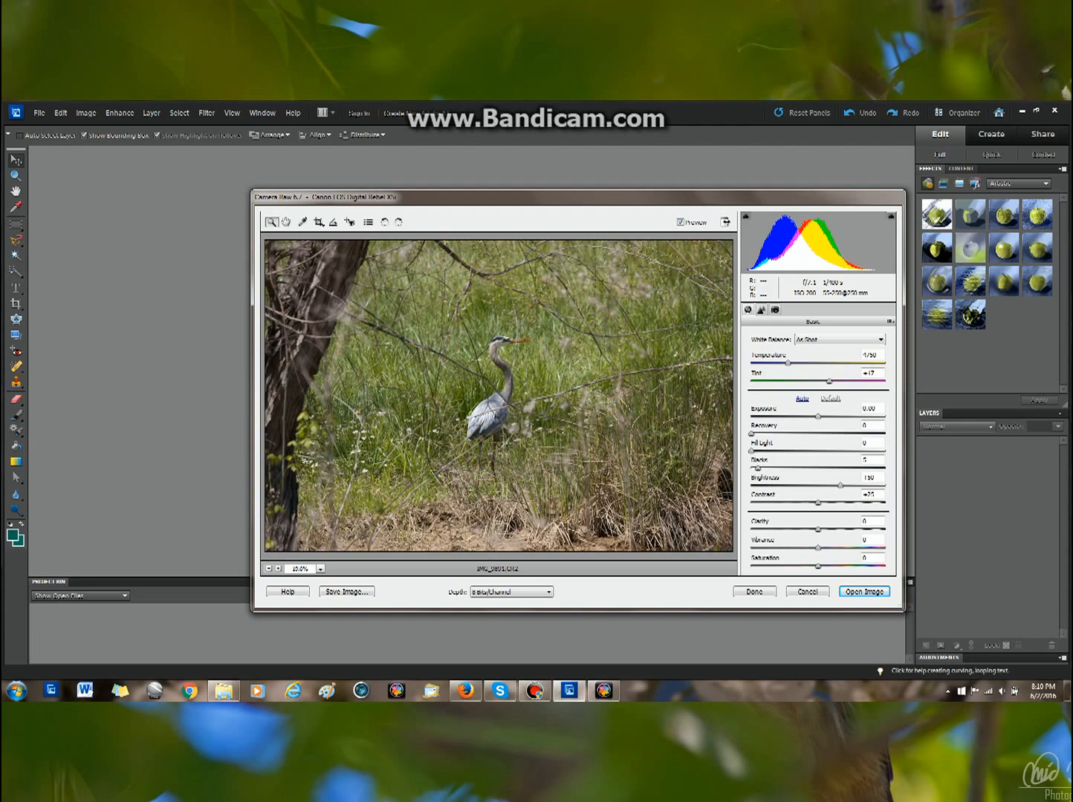
Step: Experiment with Exposure and Recovery values, leaving Exposure at about +0.35 and Recovery at 0
{"action": "left_click_drag", "start_coordinate": [818, 417], "coordinate": [843, 417]}
{"action": "mouse_move", "coordinate": [1067, 692]}
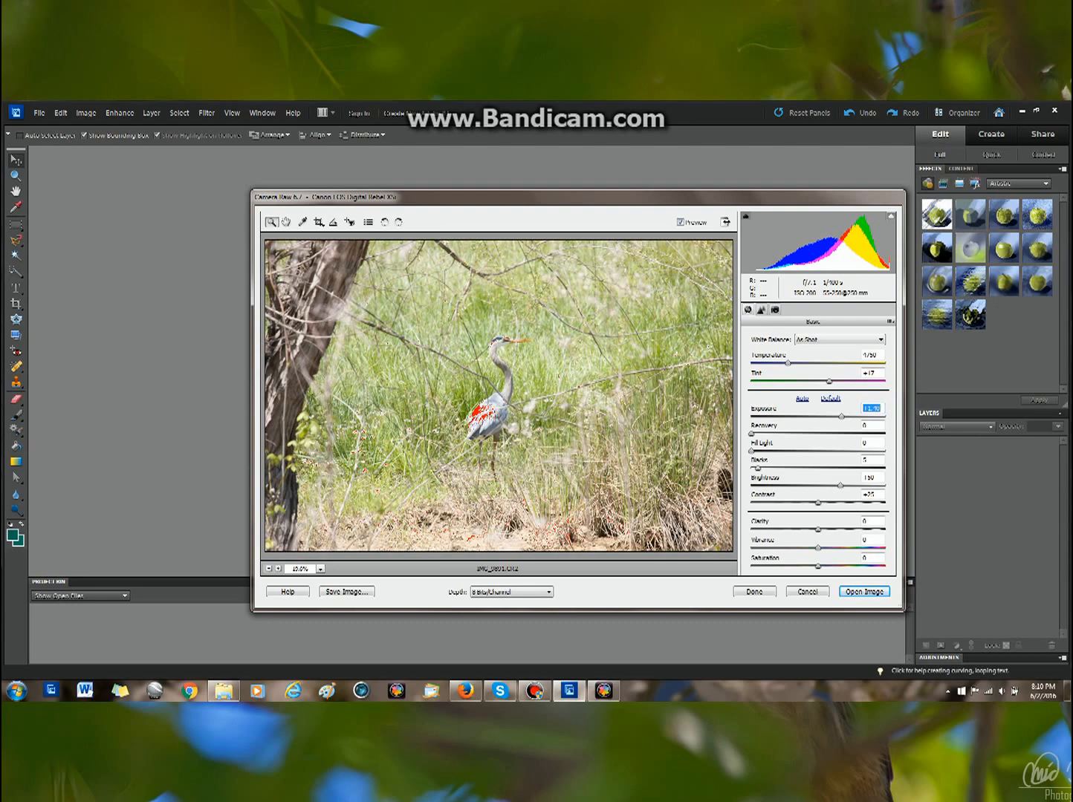
{"action": "left_click_drag", "start_coordinate": [841, 417], "coordinate": [810, 417]}
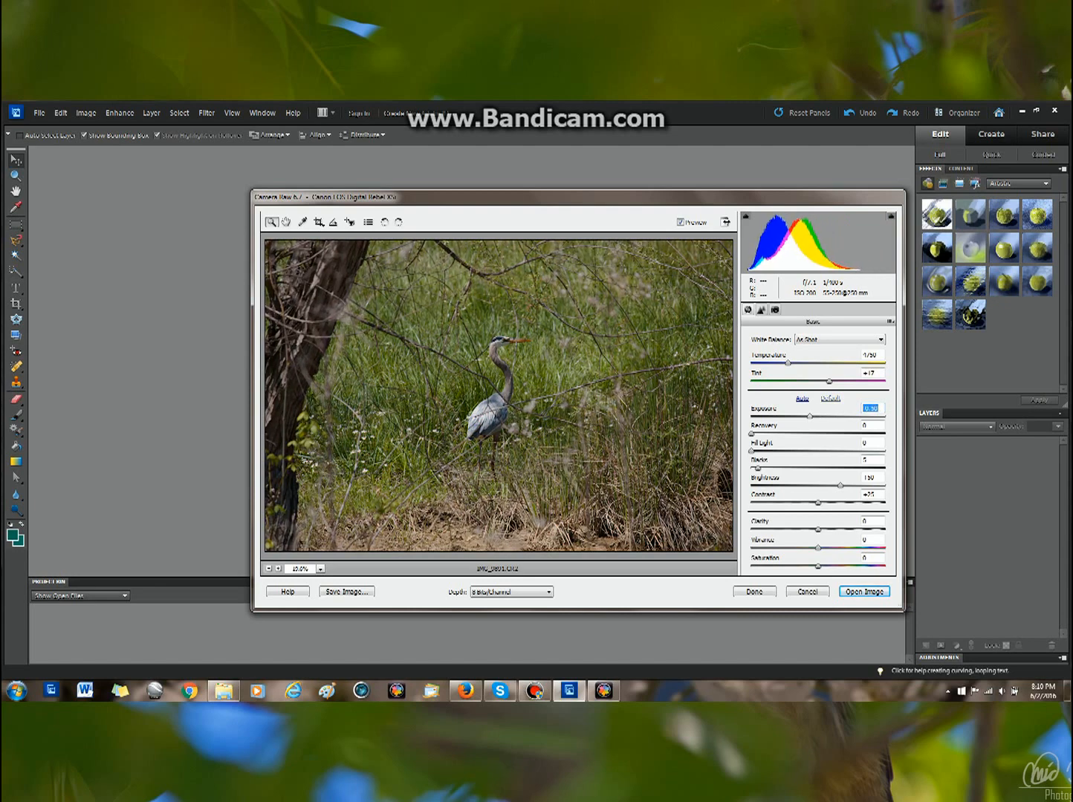
{"action": "left_click_drag", "start_coordinate": [810, 417], "coordinate": [808, 417]}
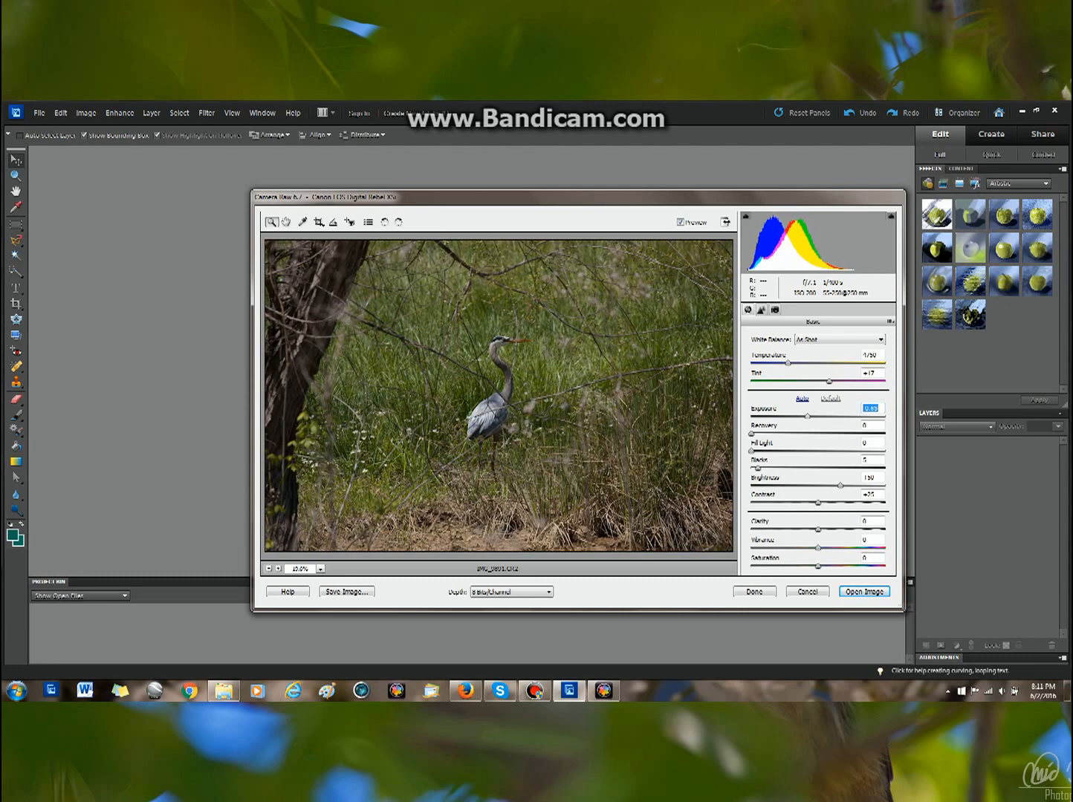
{"action": "mouse_move", "coordinate": [807, 417]}
{"action": "left_mouse_down"}
{"action": "mouse_move", "coordinate": [790, 416]}
{"action": "mouse_move", "coordinate": [847, 417]}
{"action": "mouse_move", "coordinate": [805, 417]}
{"action": "left_mouse_up"}
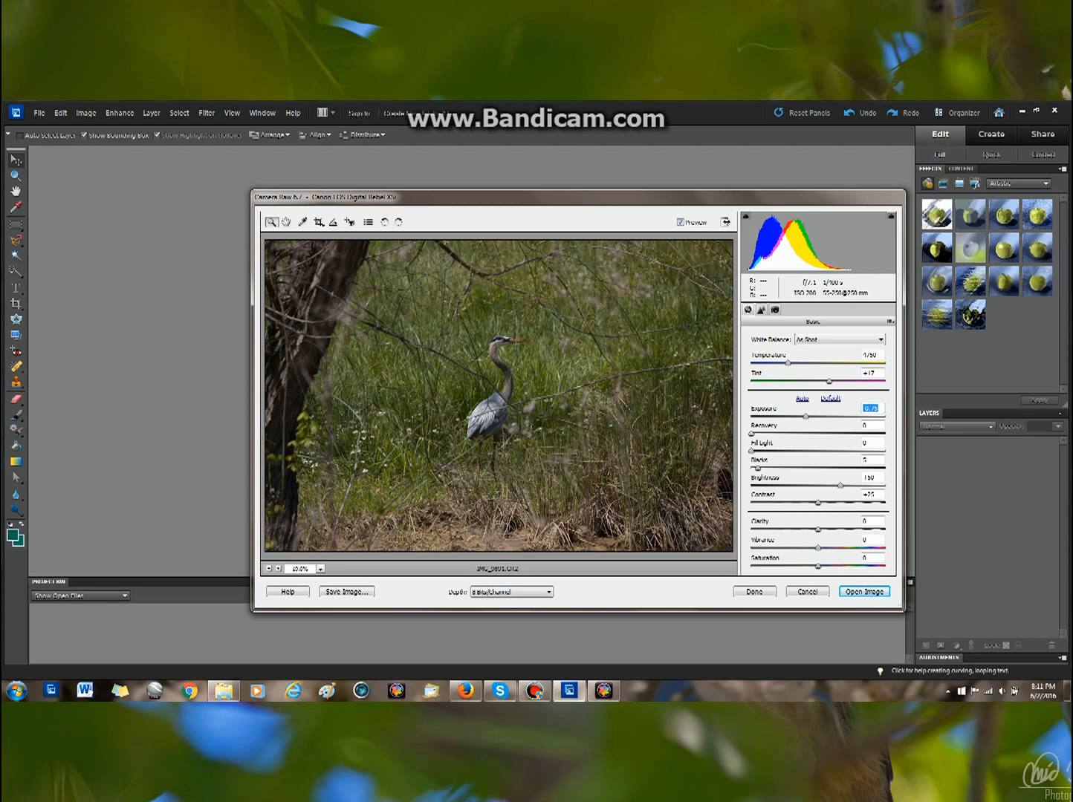
{"action": "left_click_drag", "start_coordinate": [806, 417], "coordinate": [842, 417]}
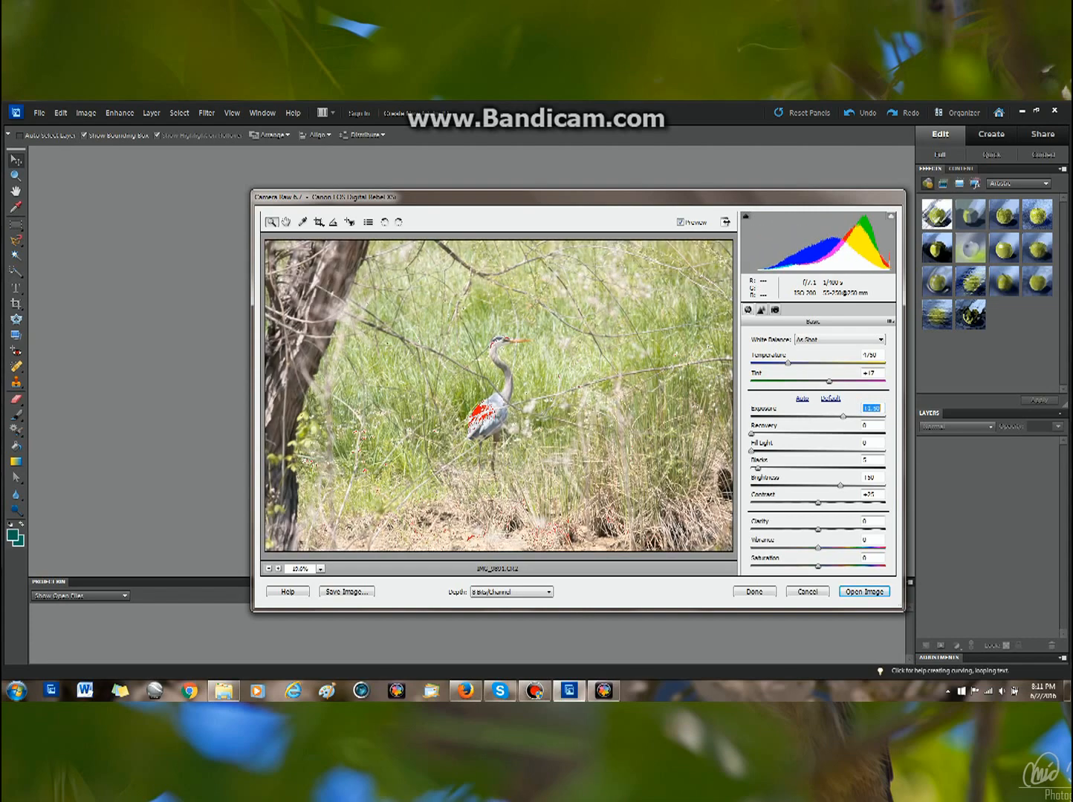
{"action": "mouse_move", "coordinate": [751, 434]}
{"action": "left_mouse_down"}
{"action": "mouse_move", "coordinate": [885, 434]}
{"action": "mouse_move", "coordinate": [753, 434]}
{"action": "left_mouse_up"}
{"action": "left_click_drag", "start_coordinate": [755, 434], "coordinate": [885, 434]}
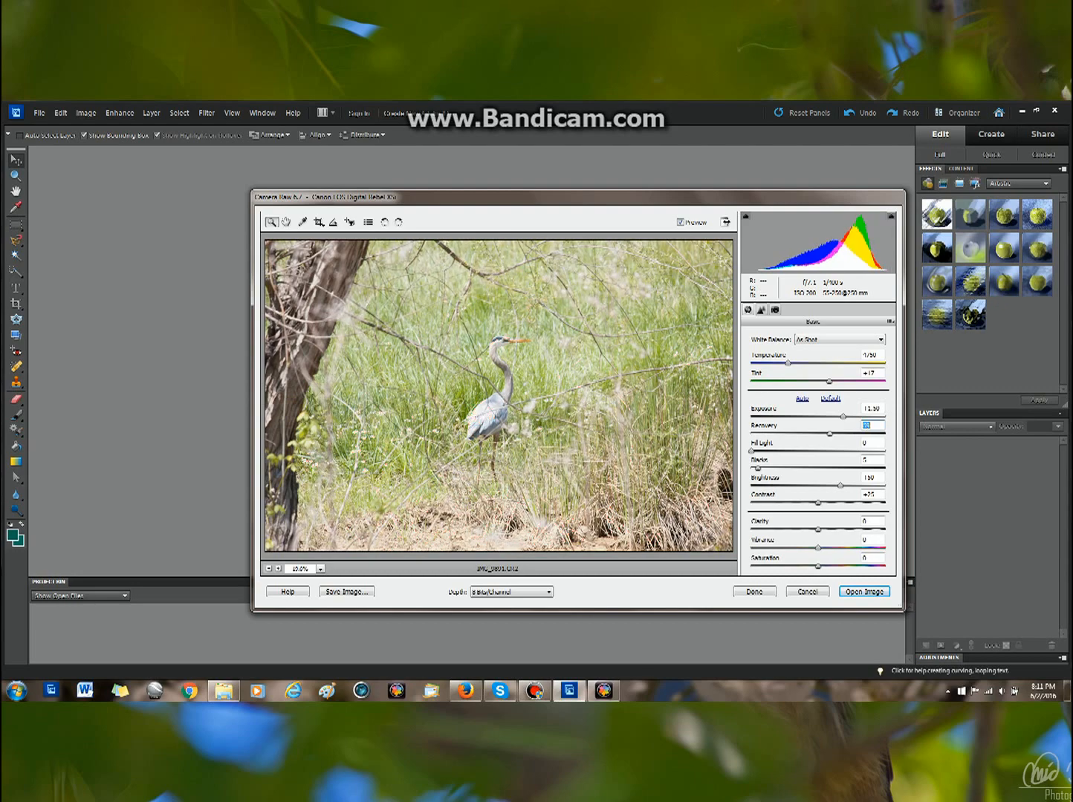
{"action": "type", "text": "0"}
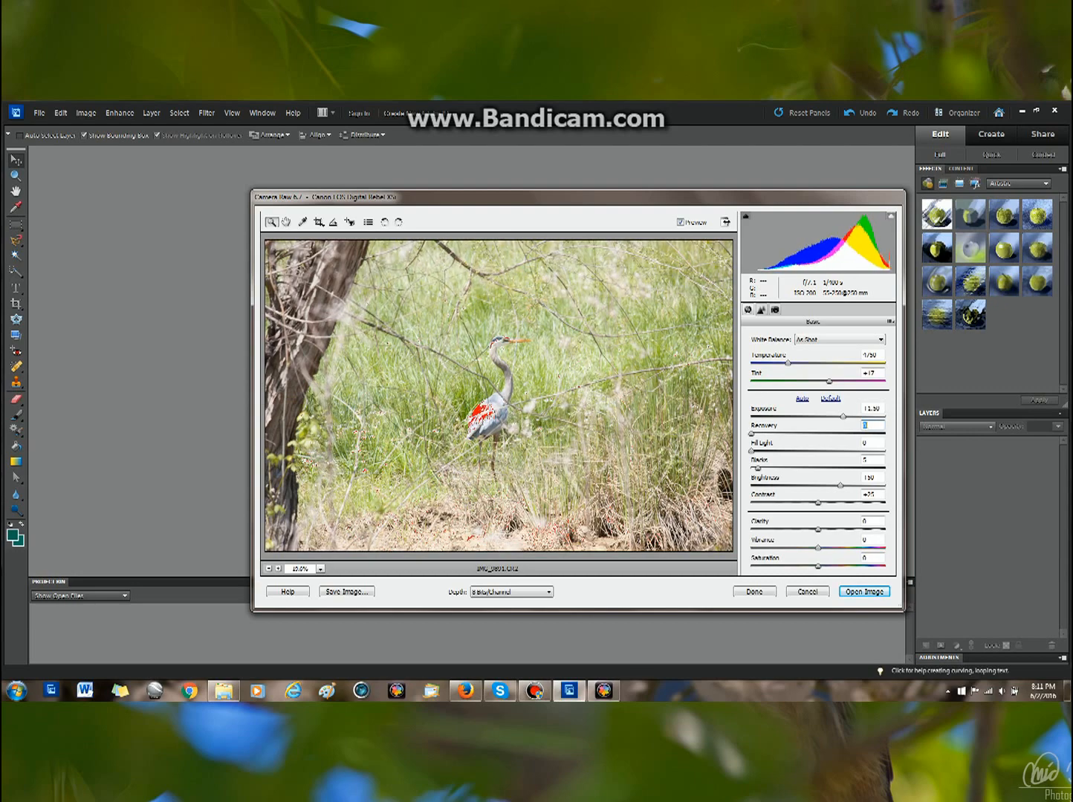
{"action": "left_click_drag", "start_coordinate": [843, 417], "coordinate": [757, 434]}
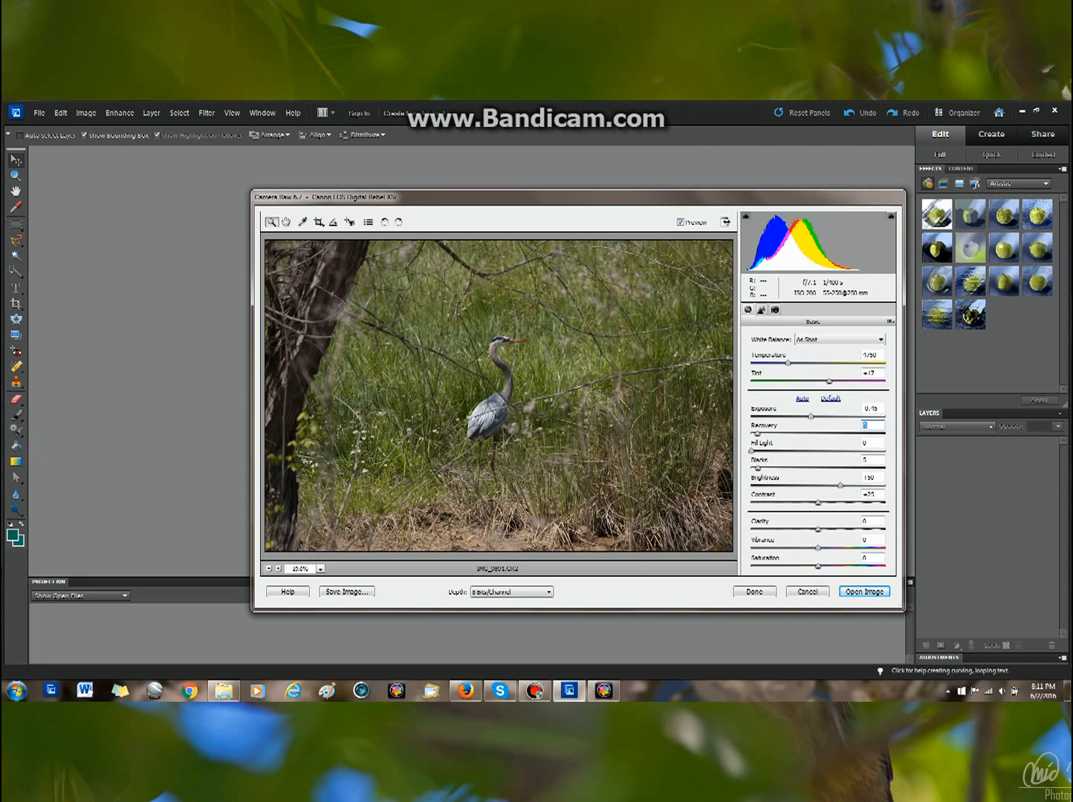
Step: Set Recovery to 5 and Fill Light to 6 while fine-tuning Exposure
{"action": "mouse_move", "coordinate": [752, 451]}
{"action": "left_mouse_down"}
{"action": "mouse_move", "coordinate": [764, 451]}
{"action": "mouse_move", "coordinate": [751, 451]}
{"action": "left_mouse_up"}
{"action": "left_click_drag", "start_coordinate": [811, 417], "coordinate": [800, 417]}
{"action": "mouse_move", "coordinate": [751, 451]}
{"action": "left_mouse_down"}
{"action": "mouse_move", "coordinate": [792, 451]}
{"action": "mouse_move", "coordinate": [754, 451]}
{"action": "left_mouse_up"}
{"action": "left_click_drag", "start_coordinate": [800, 416], "coordinate": [809, 417]}
{"action": "left_click_drag", "start_coordinate": [754, 451], "coordinate": [759, 451]}
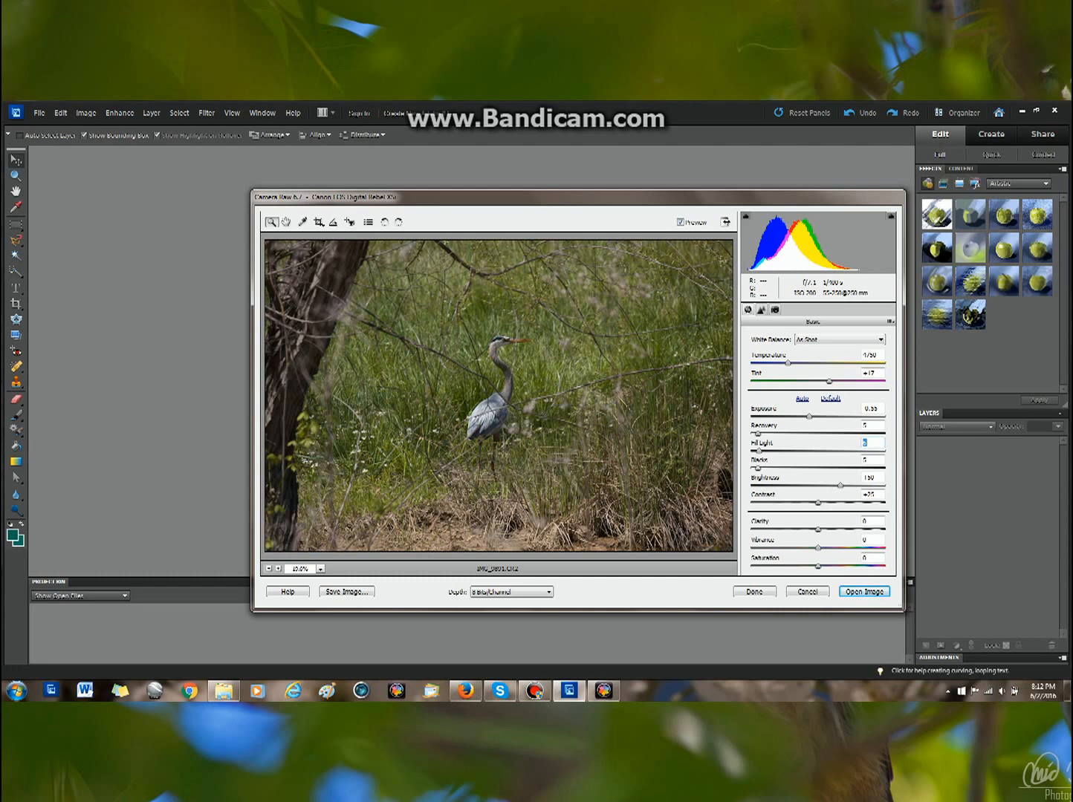
Step: Adjust the tone sliders to Blacks 17, Brightness 160 and Contrast +30
{"action": "mouse_move", "coordinate": [758, 468]}
{"action": "left_mouse_down"}
{"action": "mouse_move", "coordinate": [885, 468]}
{"action": "mouse_move", "coordinate": [756, 468]}
{"action": "mouse_move", "coordinate": [773, 468]}
{"action": "left_mouse_up"}
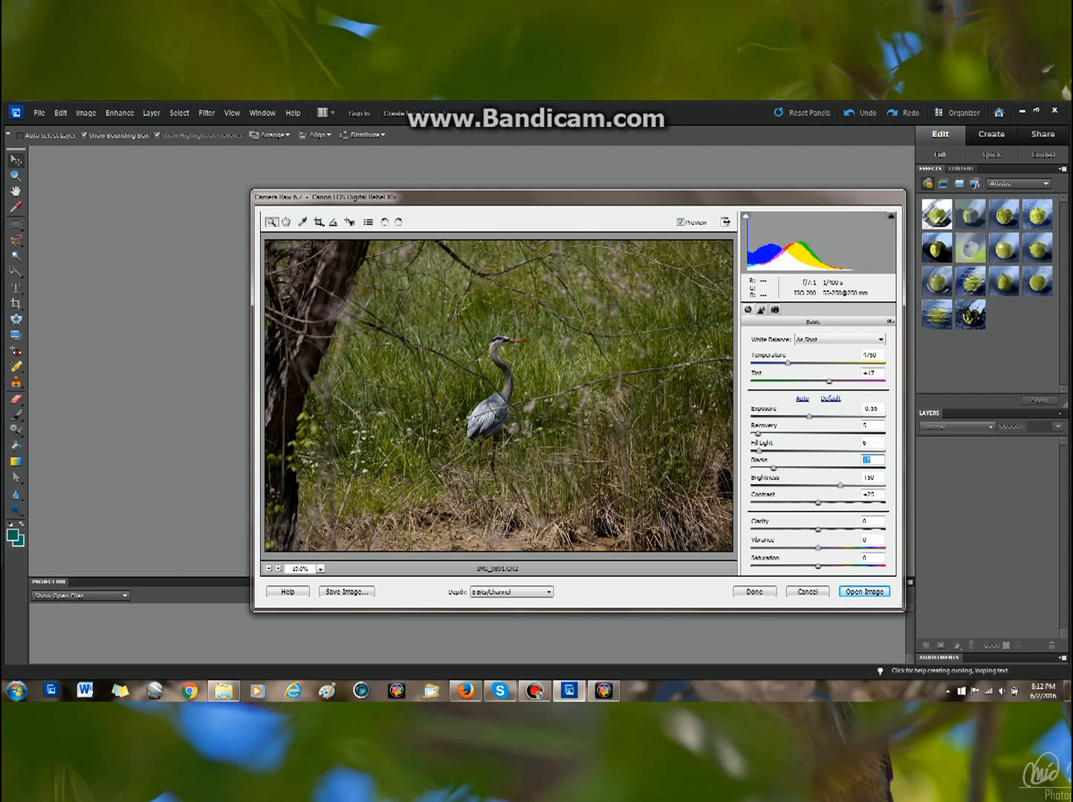
{"action": "left_click_drag", "start_coordinate": [840, 485], "coordinate": [849, 485]}
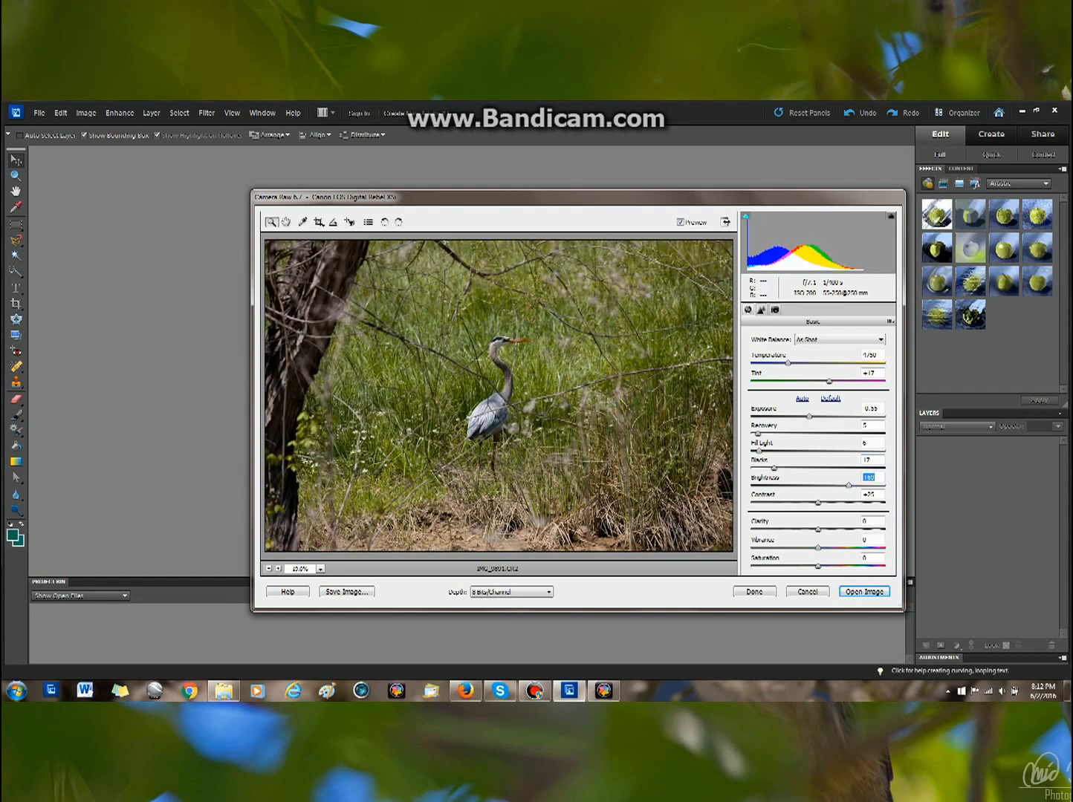
{"action": "left_click_drag", "start_coordinate": [818, 503], "coordinate": [822, 503]}
Step: Preview extreme Vibrance and Clarity values, then set Clarity, Vibrance and Saturation to 15 each
{"action": "left_click_drag", "start_coordinate": [818, 530], "coordinate": [750, 548]}
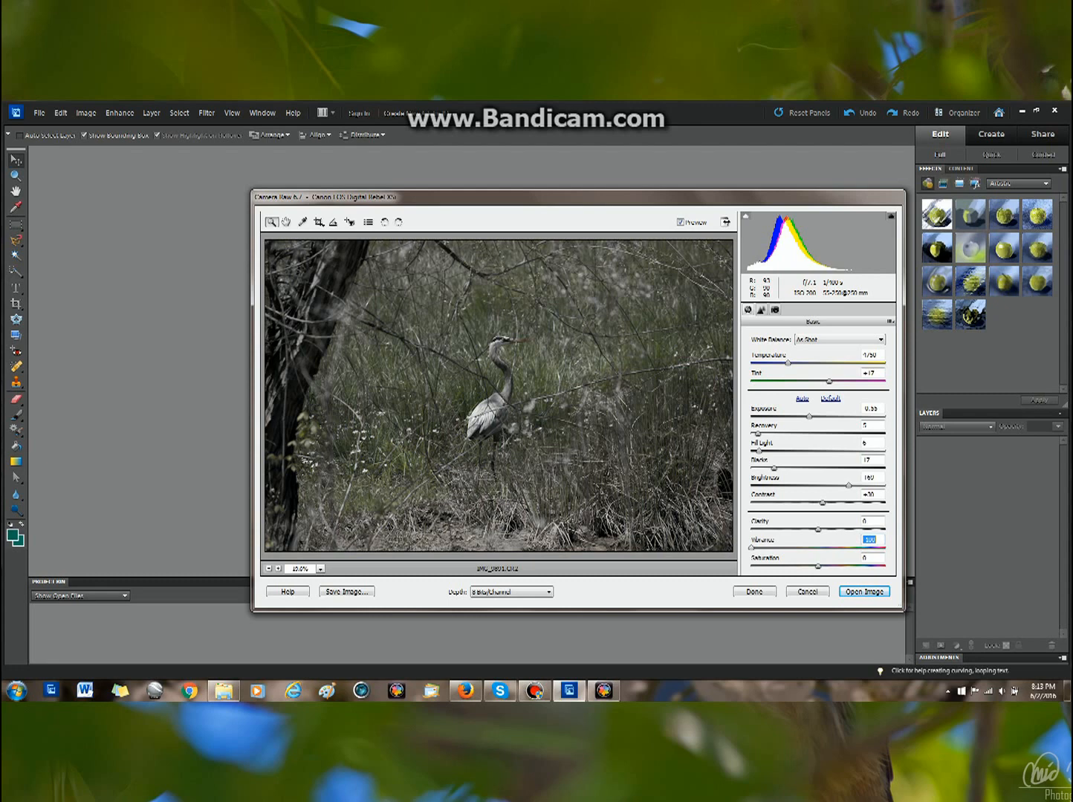
{"action": "left_click_drag", "start_coordinate": [750, 548], "coordinate": [818, 567]}
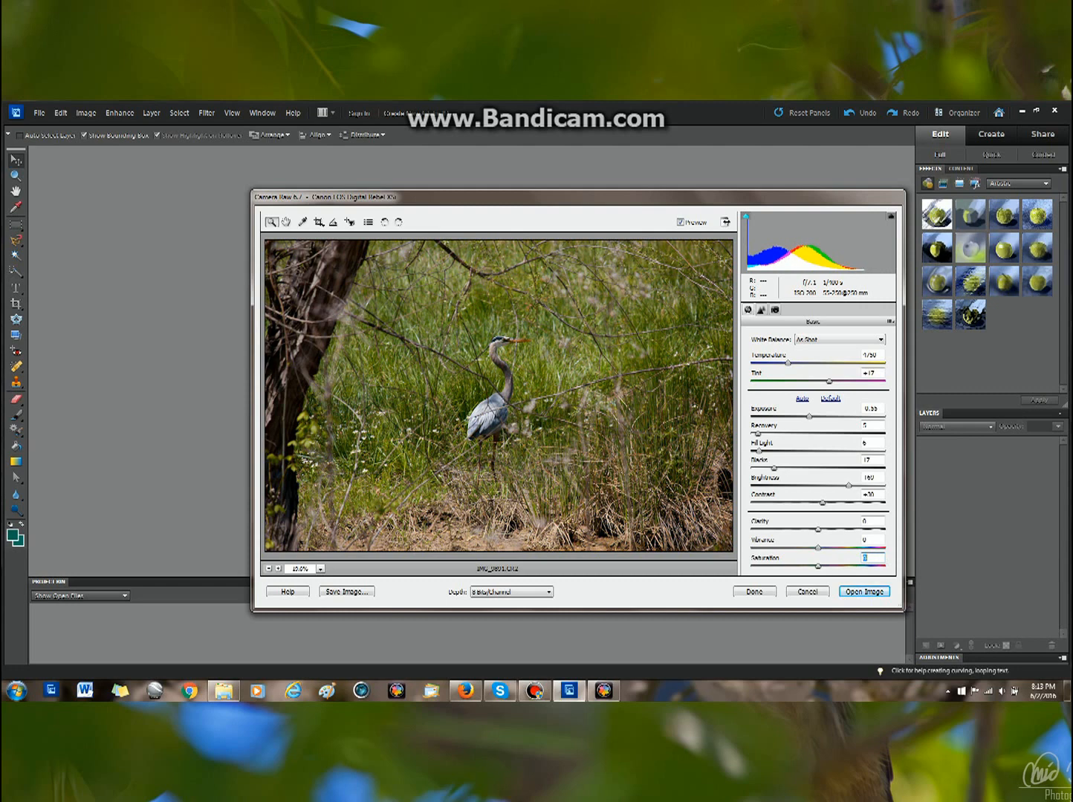
{"action": "left_click_drag", "start_coordinate": [818, 530], "coordinate": [750, 530]}
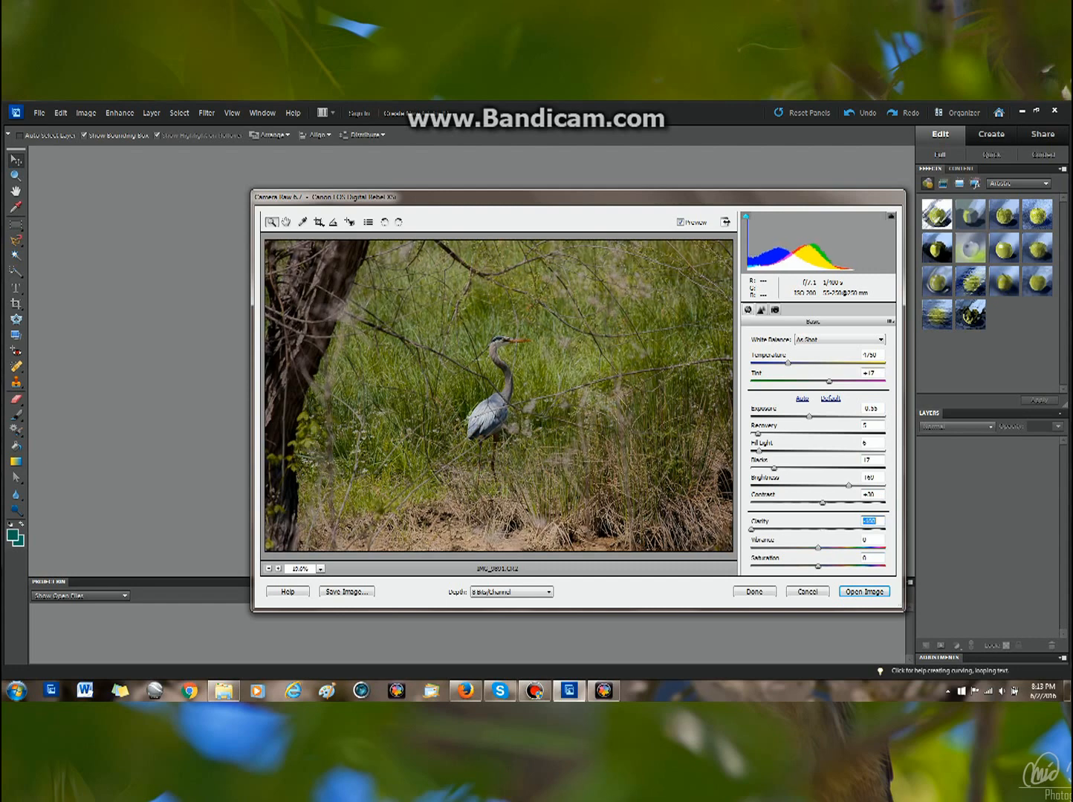
{"action": "type", "text": "100"}
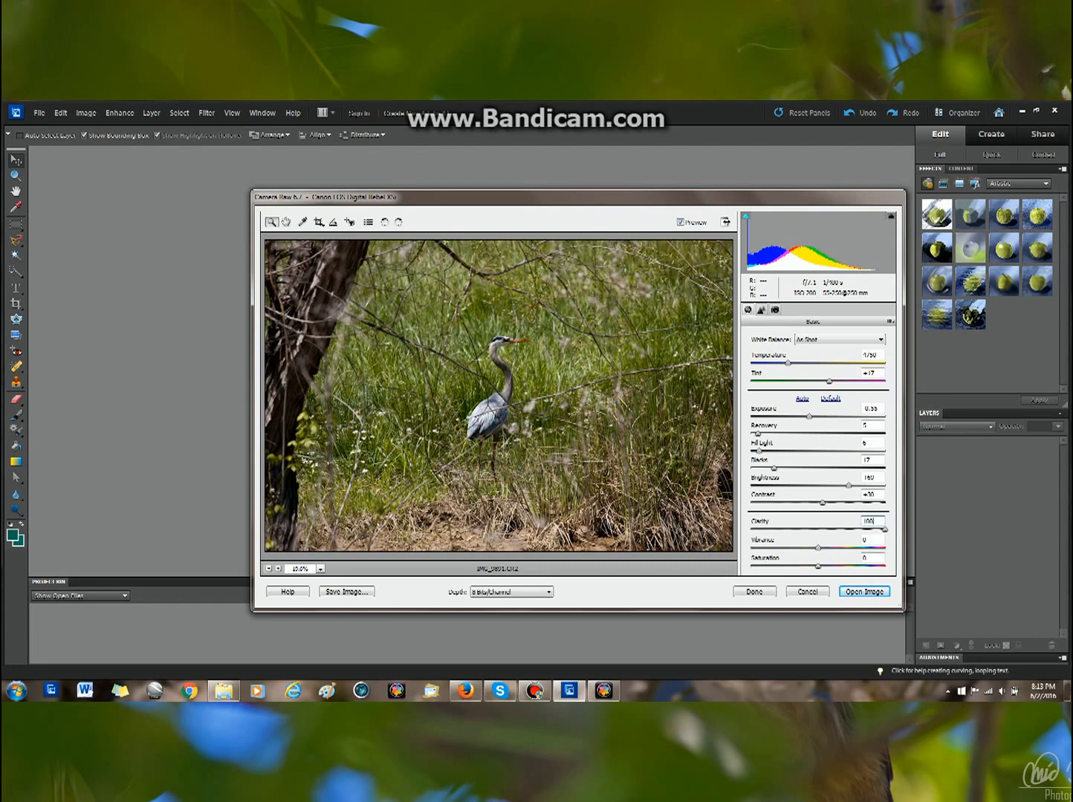
{"action": "key", "text": "Return"}
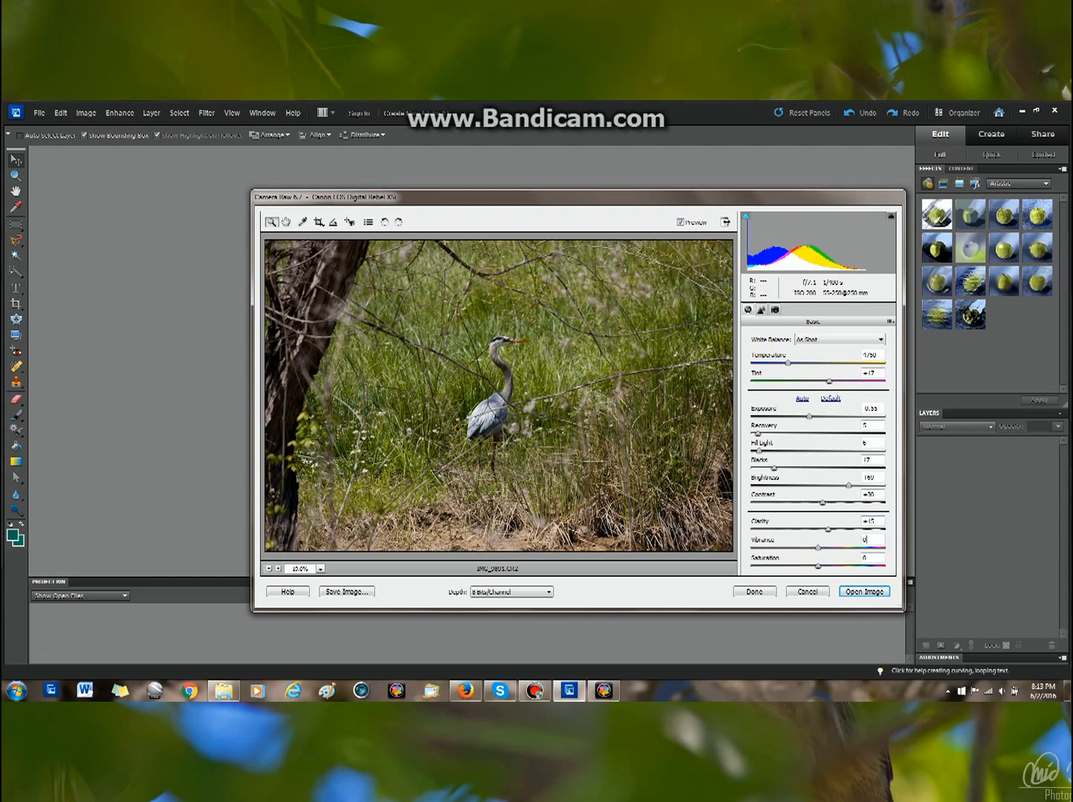
{"action": "type", "text": "15"}
{"action": "key", "text": "Tab"}
{"action": "type", "text": "15"}
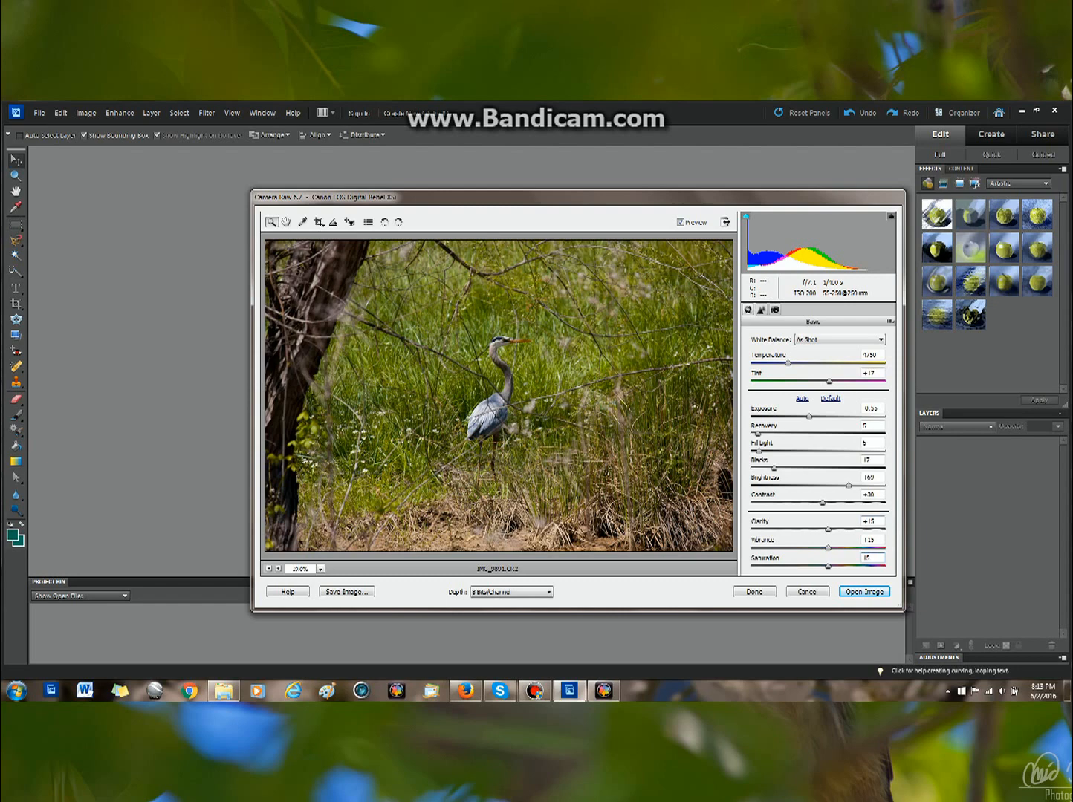
Step: Try Clarity, Vibrance and Saturation at 50 each
{"action": "double_click", "coordinate": [868, 521]}
{"action": "type", "text": "50"}
{"action": "key", "text": "Tab"}
{"action": "type", "text": "50"}
{"action": "key", "text": "Tab"}
{"action": "type", "text": "50"}
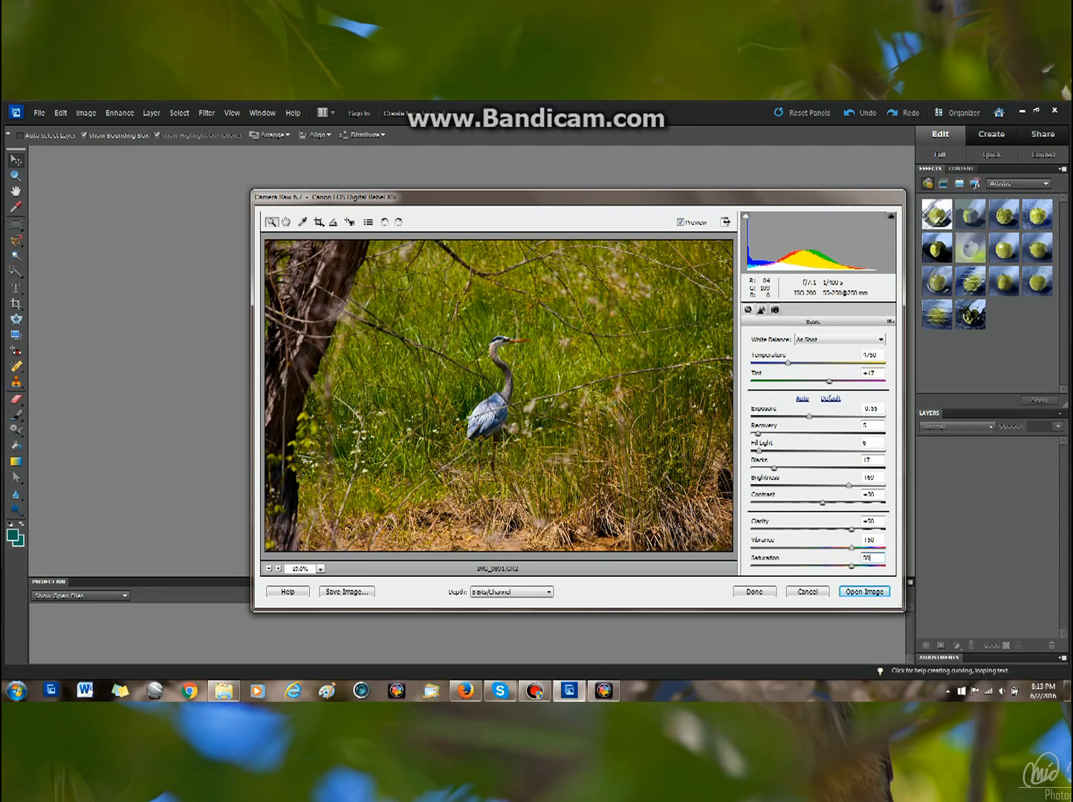
Step: Set Clarity, Vibrance and Saturation back to 15 each
{"action": "double_click", "coordinate": [868, 522]}
{"action": "type", "text": "15"}
{"action": "key", "text": "Tab"}
{"action": "type", "text": "15"}
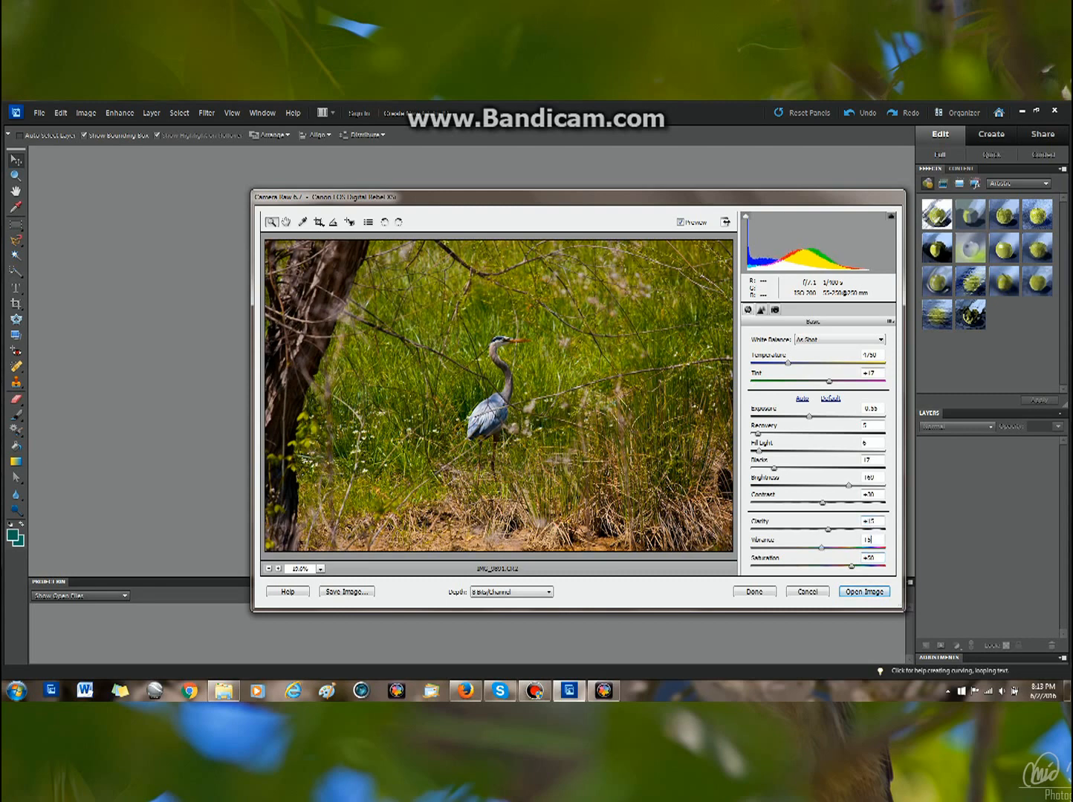
{"action": "key", "text": "Tab"}
{"action": "type", "text": "15"}
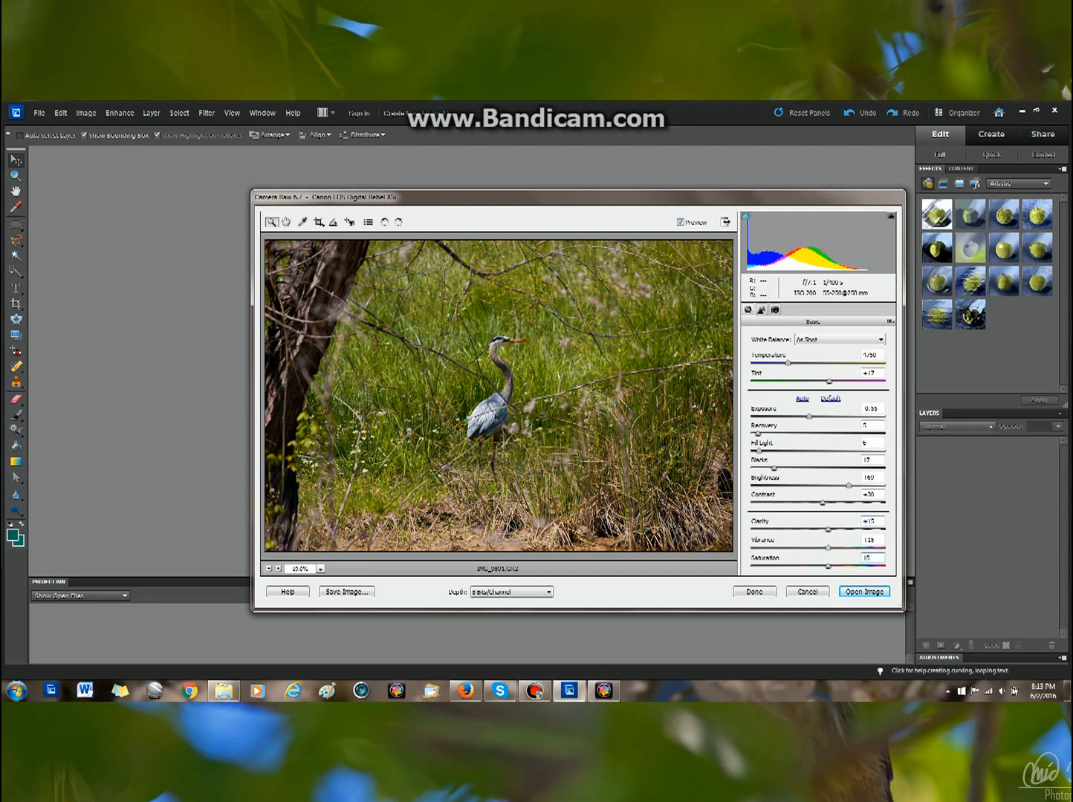
Step: Enter 20 in three further fields and open the adjusted raw image in the editor
{"action": "key", "text": "Tab"}
{"action": "type", "text": "20"}
{"action": "key", "text": "Tab"}
{"action": "type", "text": "20"}
{"action": "key", "text": "Tab"}
{"action": "type", "text": "20"}
{"action": "key", "text": "Return"}
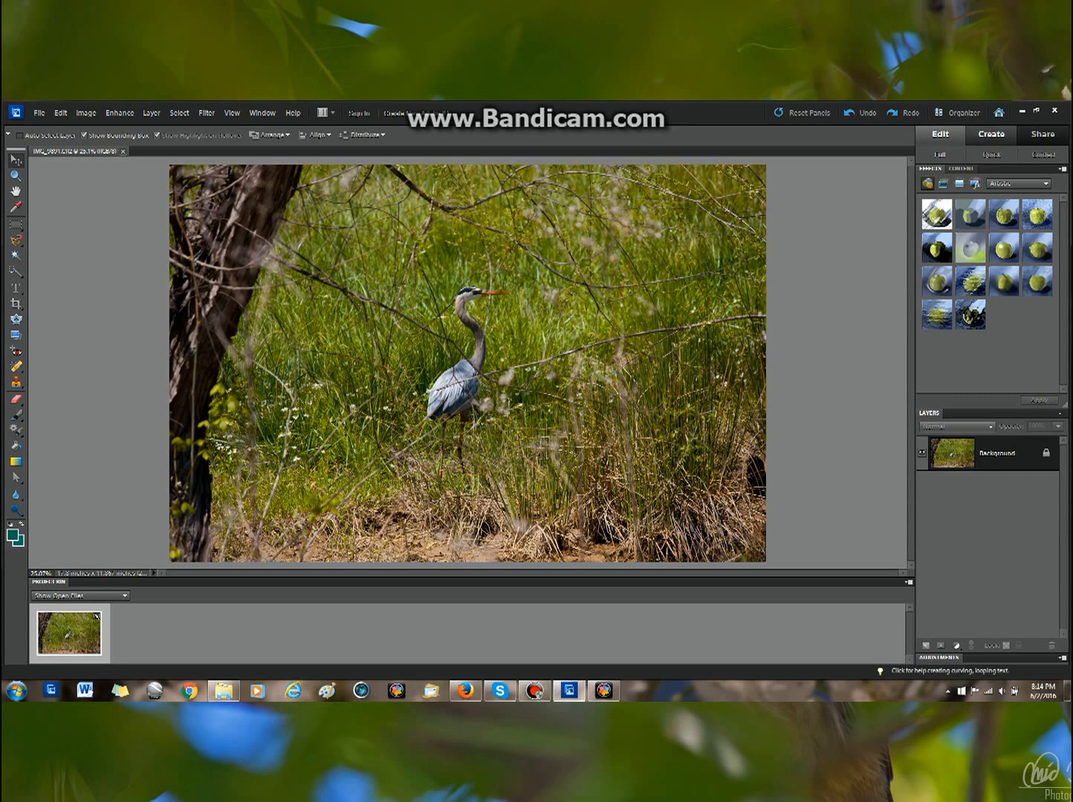
Step: Switch to Quick edit and try Smart Fix at maximum before reducing it to nearly zero
{"action": "left_click", "coordinate": [991, 155]}
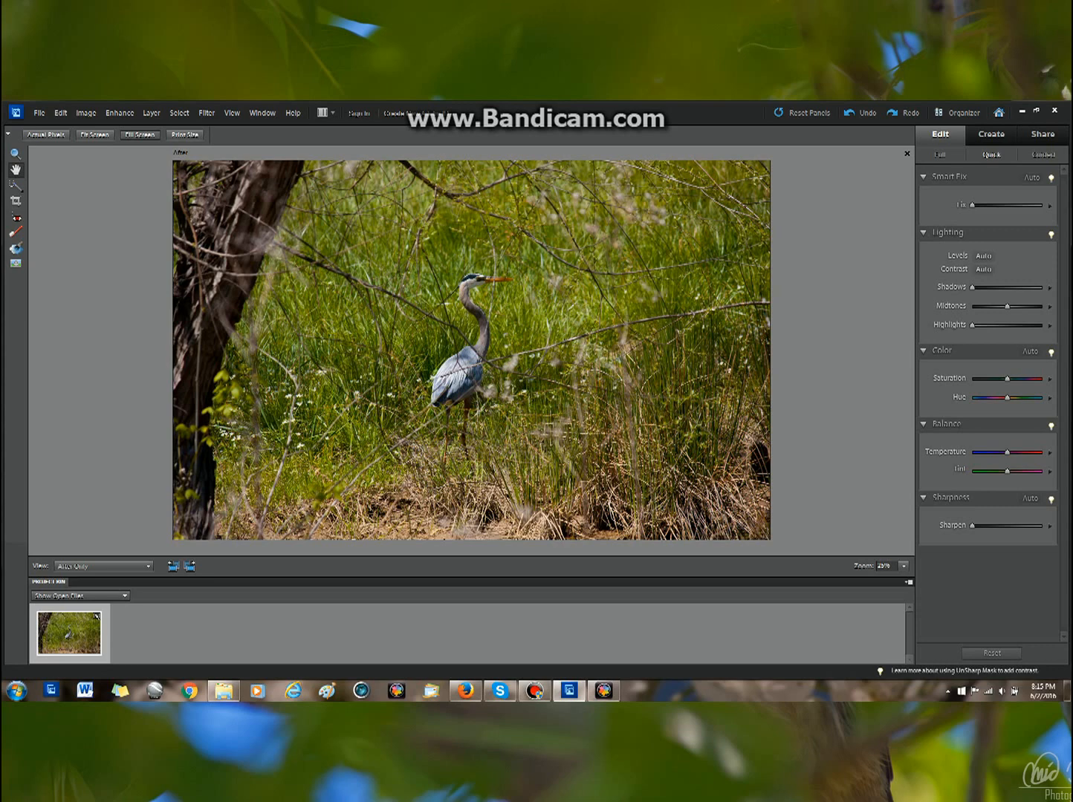
{"action": "left_click_drag", "start_coordinate": [971, 204], "coordinate": [1043, 205]}
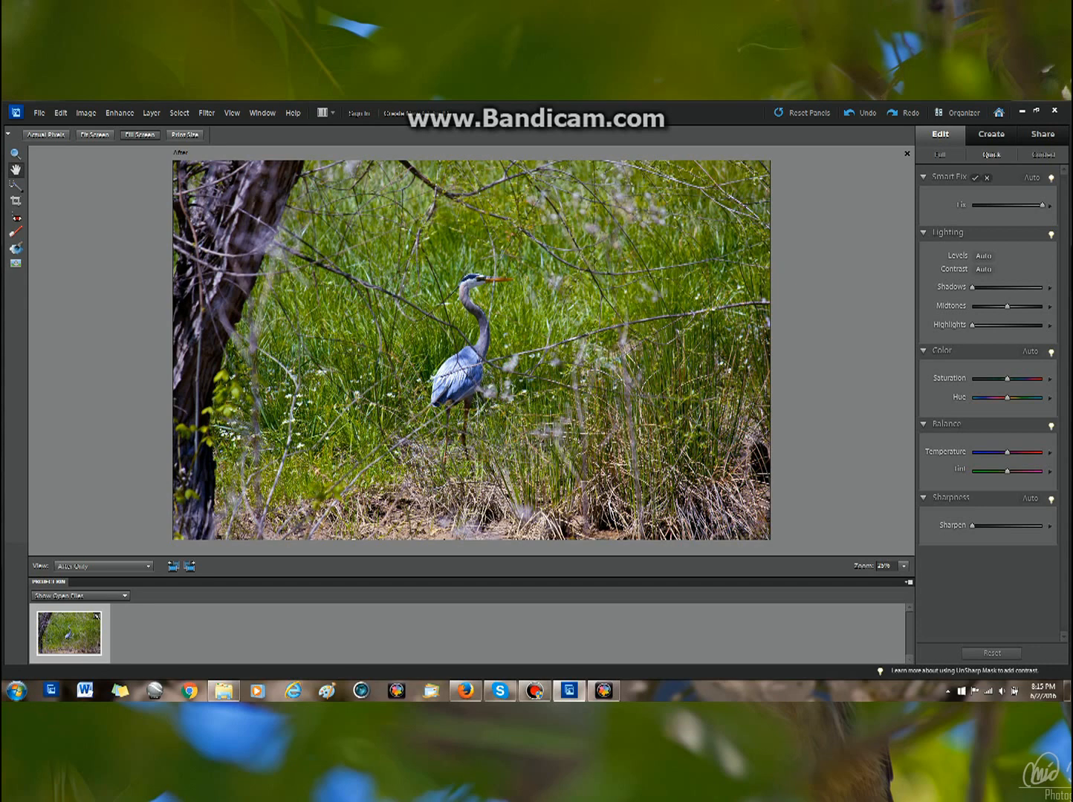
{"action": "left_click_drag", "start_coordinate": [1043, 205], "coordinate": [976, 205]}
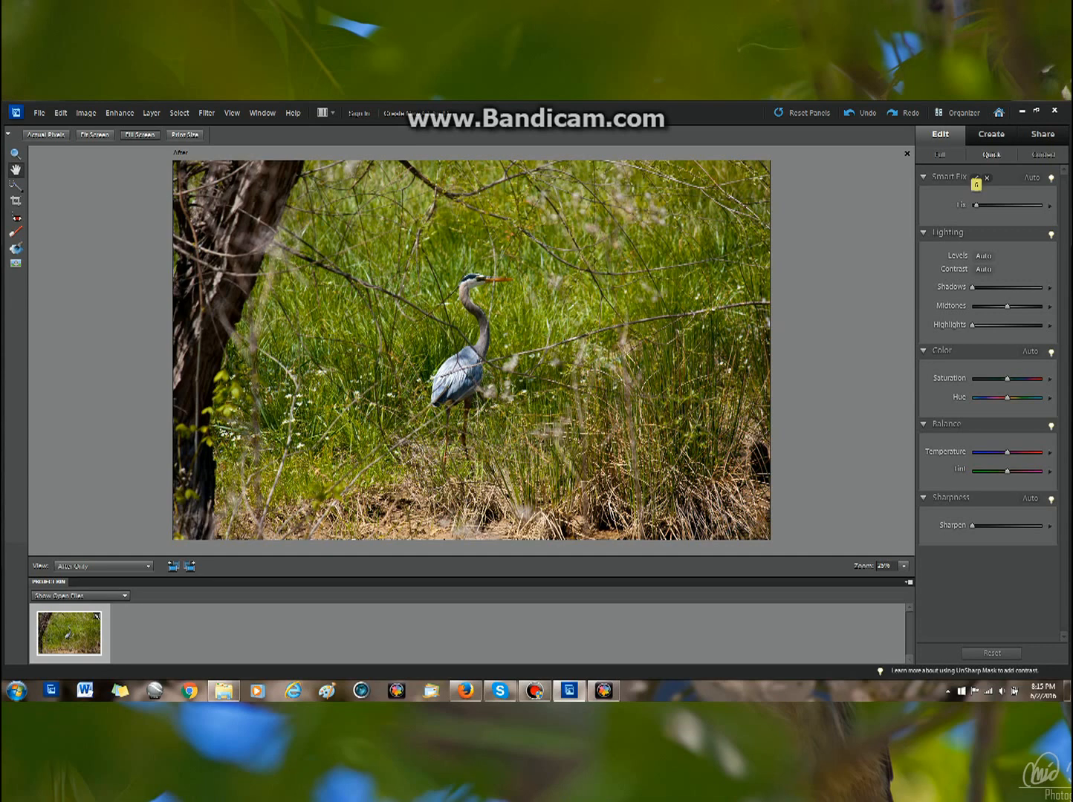
{"action": "mouse_move", "coordinate": [976, 205]}
{"action": "left_mouse_down"}
{"action": "mouse_move", "coordinate": [1000, 205]}
{"action": "mouse_move", "coordinate": [978, 205]}
{"action": "left_mouse_up"}
Step: Try Shadows at 100 and return it to 0
{"action": "left_click_drag", "start_coordinate": [972, 287], "coordinate": [1042, 287]}
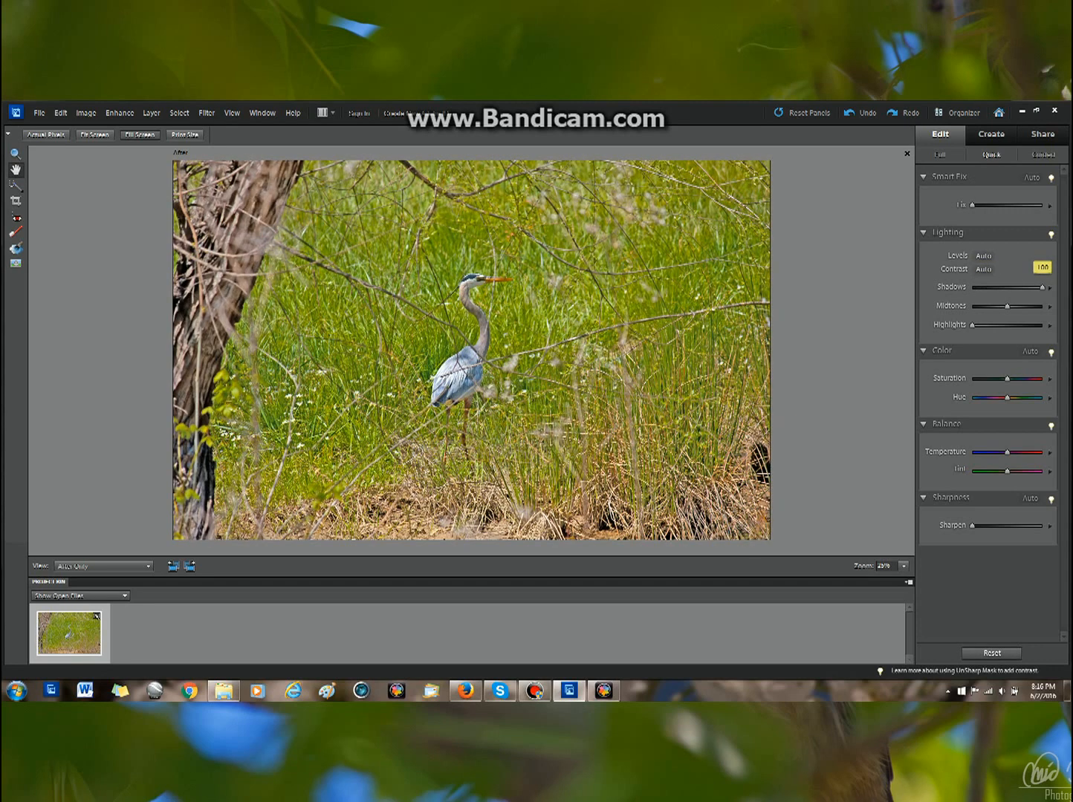
{"action": "left_click_drag", "start_coordinate": [1042, 287], "coordinate": [1007, 307]}
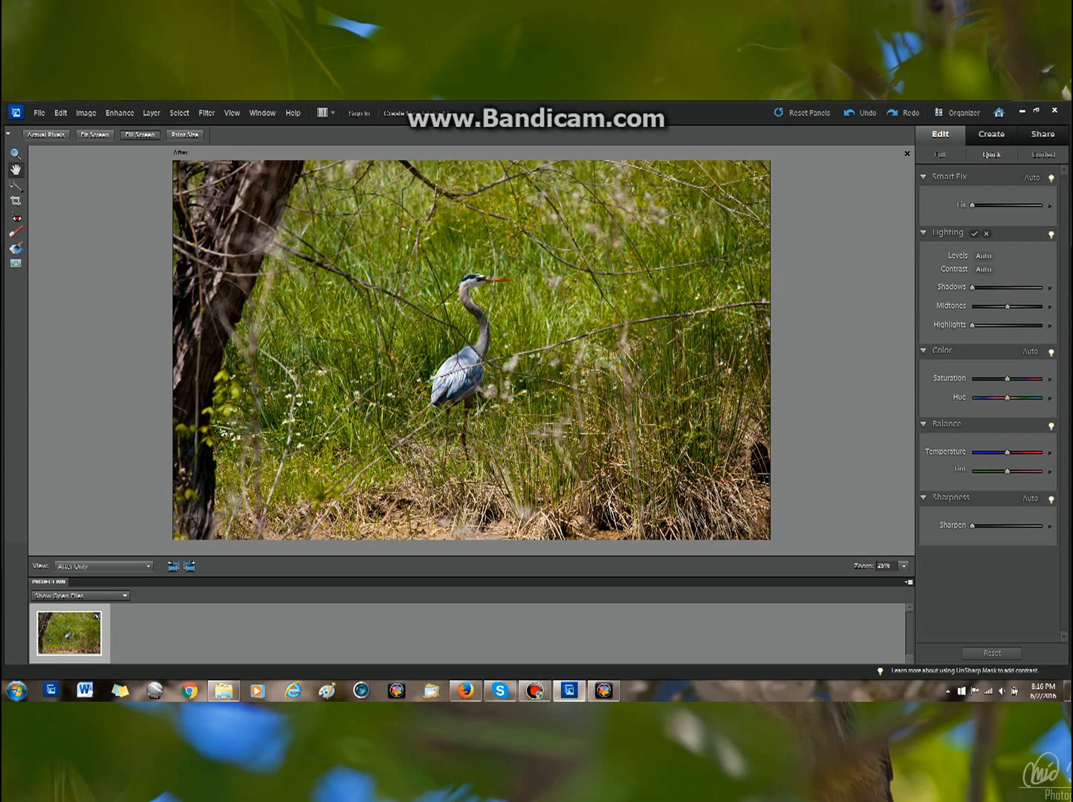
Step: Nudge the Highlights, Saturation and Hue sliders slightly
{"action": "left_click_drag", "start_coordinate": [972, 325], "coordinate": [982, 324]}
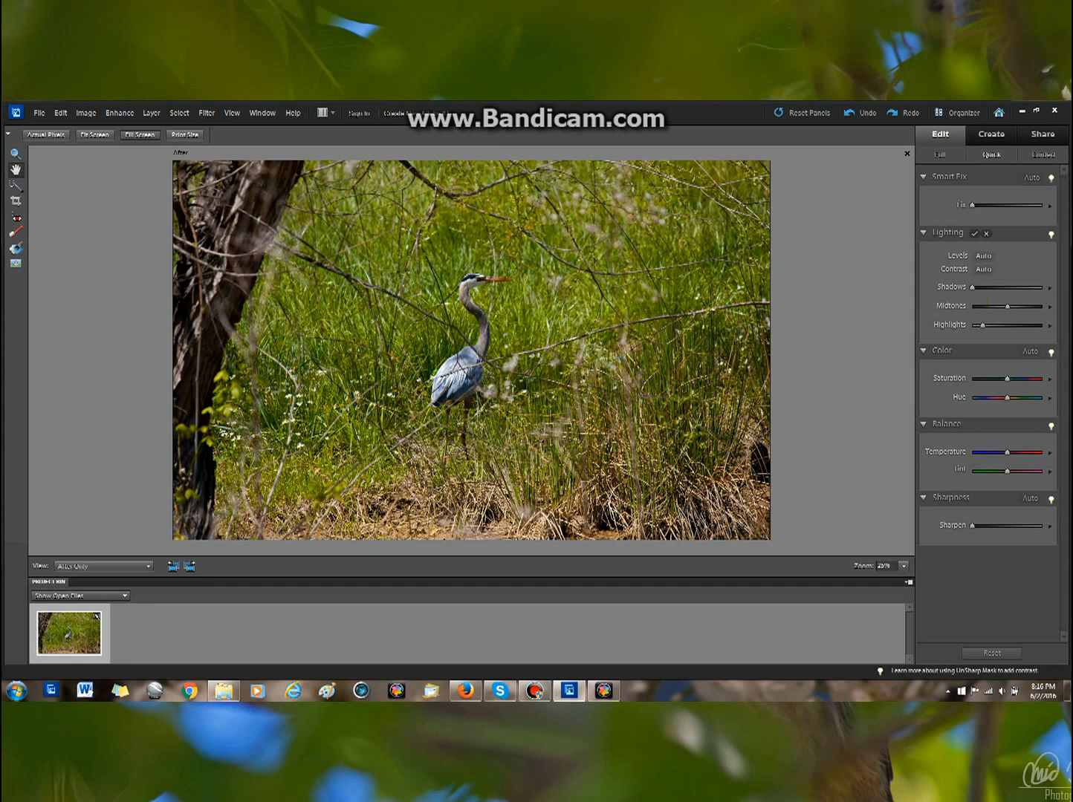
{"action": "left_click_drag", "start_coordinate": [982, 324], "coordinate": [984, 324]}
{"action": "mouse_move", "coordinate": [985, 324]}
{"action": "left_mouse_down"}
{"action": "mouse_move", "coordinate": [1043, 325]}
{"action": "mouse_move", "coordinate": [972, 325]}
{"action": "mouse_move", "coordinate": [986, 324]}
{"action": "left_mouse_up"}
{"action": "mouse_move", "coordinate": [1007, 379]}
{"action": "left_mouse_down"}
{"action": "mouse_move", "coordinate": [1042, 378]}
{"action": "mouse_move", "coordinate": [972, 379]}
{"action": "mouse_move", "coordinate": [1009, 379]}
{"action": "left_mouse_up"}
{"action": "mouse_move", "coordinate": [1005, 379]}
{"action": "left_mouse_down"}
{"action": "mouse_move", "coordinate": [1016, 398]}
{"action": "mouse_move", "coordinate": [970, 398]}
{"action": "mouse_move", "coordinate": [1007, 398]}
{"action": "left_mouse_up"}
{"action": "left_click", "coordinate": [1007, 397]}
Step: Nudge the Temperature, Tint and Smart Fix sliders slightly
{"action": "mouse_move", "coordinate": [1007, 452]}
{"action": "left_mouse_down"}
{"action": "mouse_move", "coordinate": [973, 451]}
{"action": "mouse_move", "coordinate": [1042, 452]}
{"action": "mouse_move", "coordinate": [1008, 451]}
{"action": "left_mouse_up"}
{"action": "left_click", "coordinate": [1007, 453]}
{"action": "mouse_move", "coordinate": [1007, 452]}
{"action": "left_mouse_down"}
{"action": "mouse_move", "coordinate": [975, 453]}
{"action": "mouse_move", "coordinate": [1037, 452]}
{"action": "mouse_move", "coordinate": [1020, 452]}
{"action": "mouse_move", "coordinate": [1019, 471]}
{"action": "mouse_move", "coordinate": [1006, 472]}
{"action": "left_mouse_up"}
{"action": "left_click_drag", "start_coordinate": [1007, 472], "coordinate": [1008, 472]}
{"action": "left_click_drag", "start_coordinate": [972, 205], "coordinate": [973, 205]}
{"action": "left_click_drag", "start_coordinate": [973, 205], "coordinate": [978, 205]}
Step: Try Sharpen at maximum and return it to 0
{"action": "left_click_drag", "start_coordinate": [972, 526], "coordinate": [1043, 526]}
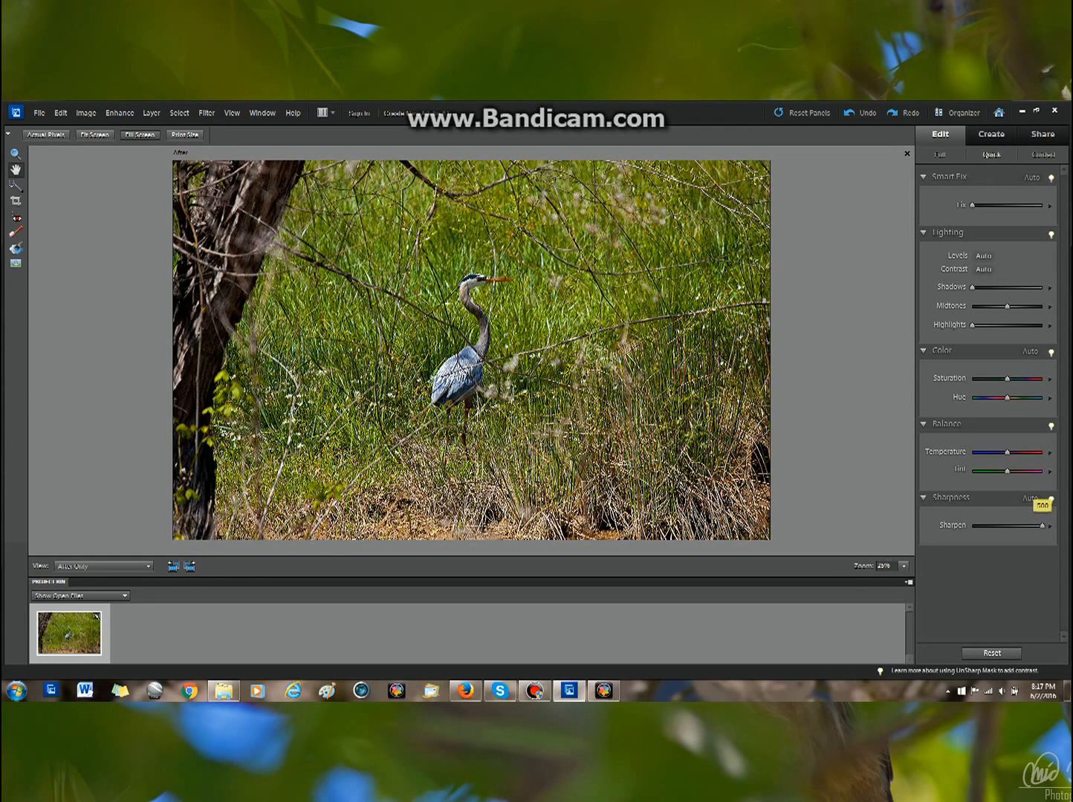
{"action": "left_click_drag", "start_coordinate": [1042, 526], "coordinate": [972, 526]}
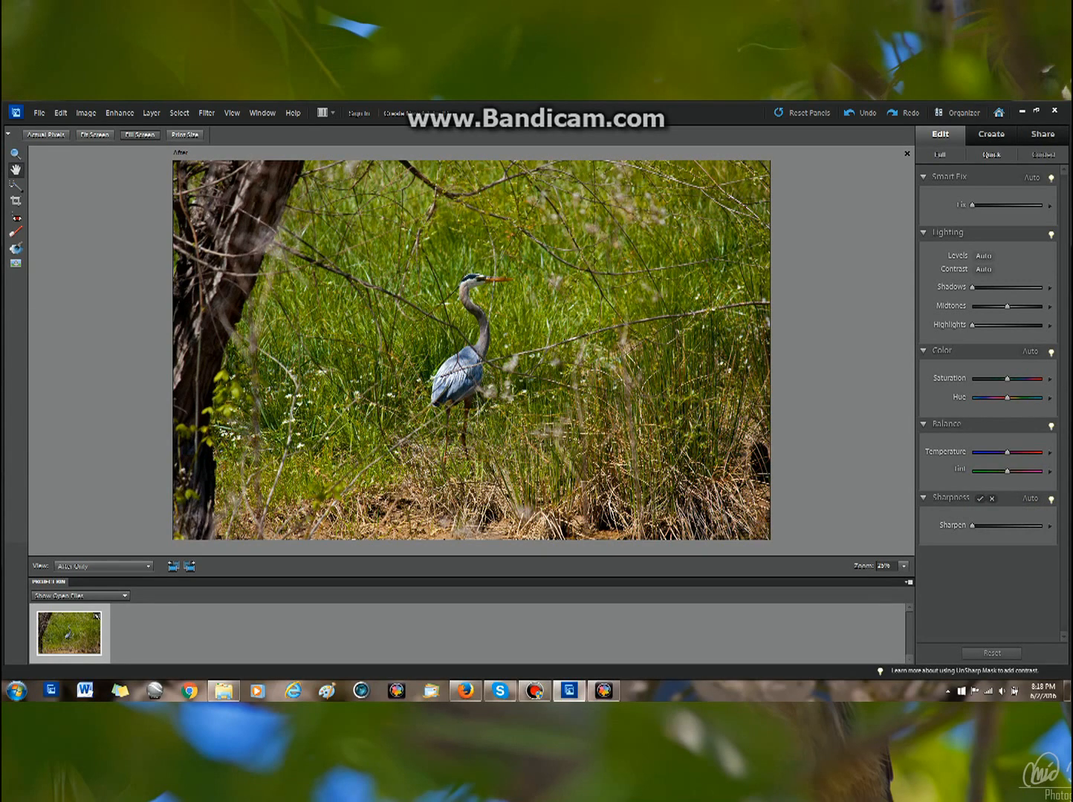
Step: Return to Quick edit and raise Saturation to about +46
{"action": "left_click", "coordinate": [940, 154]}
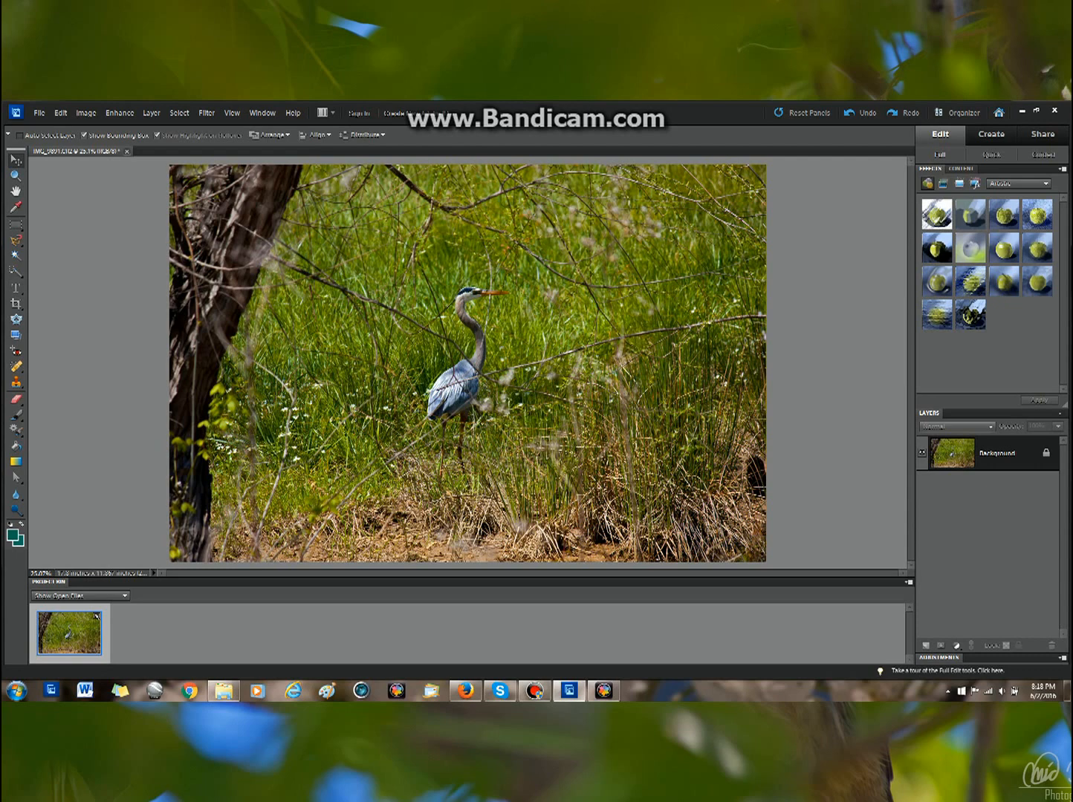
{"action": "left_click", "coordinate": [992, 155]}
{"action": "mouse_move", "coordinate": [1006, 379]}
{"action": "left_mouse_down"}
{"action": "mouse_move", "coordinate": [1042, 378]}
{"action": "mouse_move", "coordinate": [1023, 378]}
{"action": "left_mouse_up"}
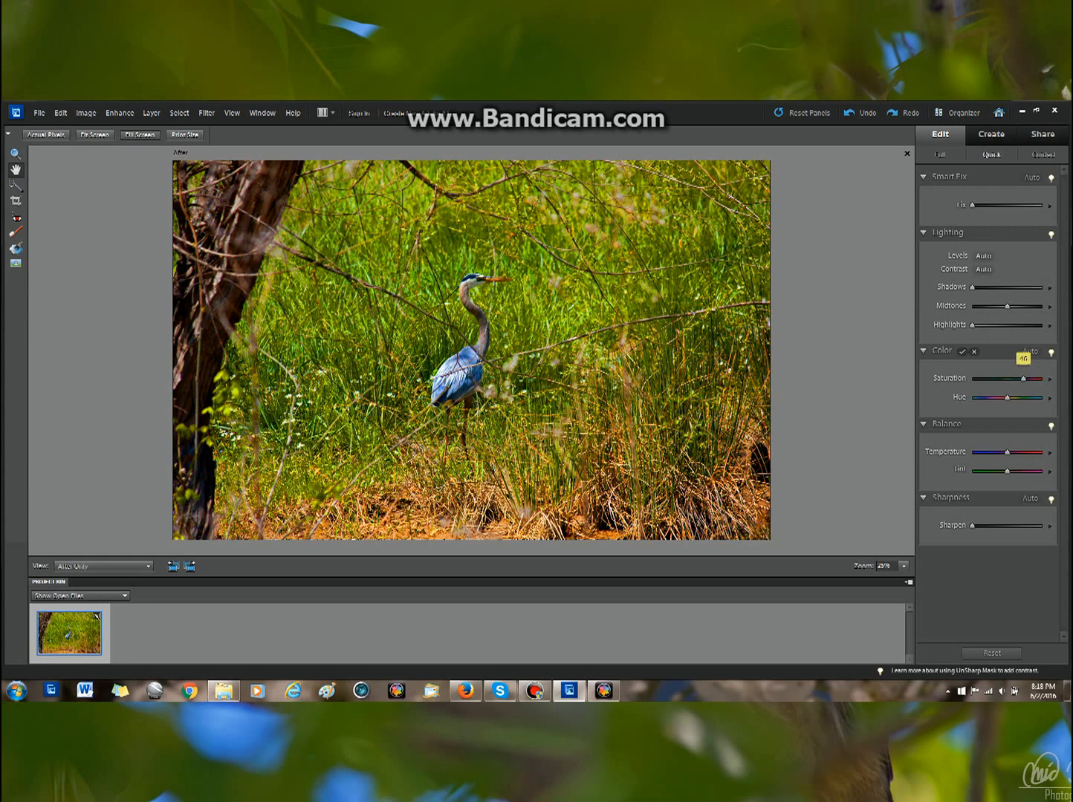